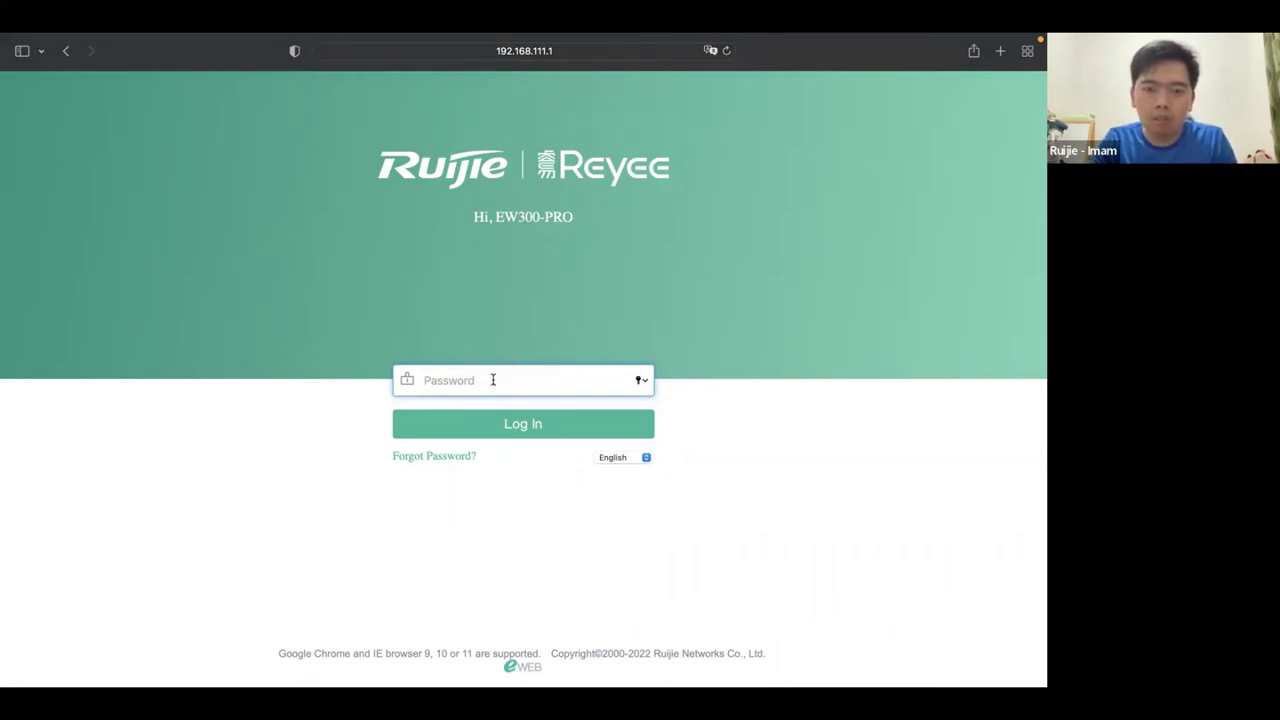
- Enter the management password and log in to the EW300-PRO router's web interface
{"action": "type", "text": "a"}
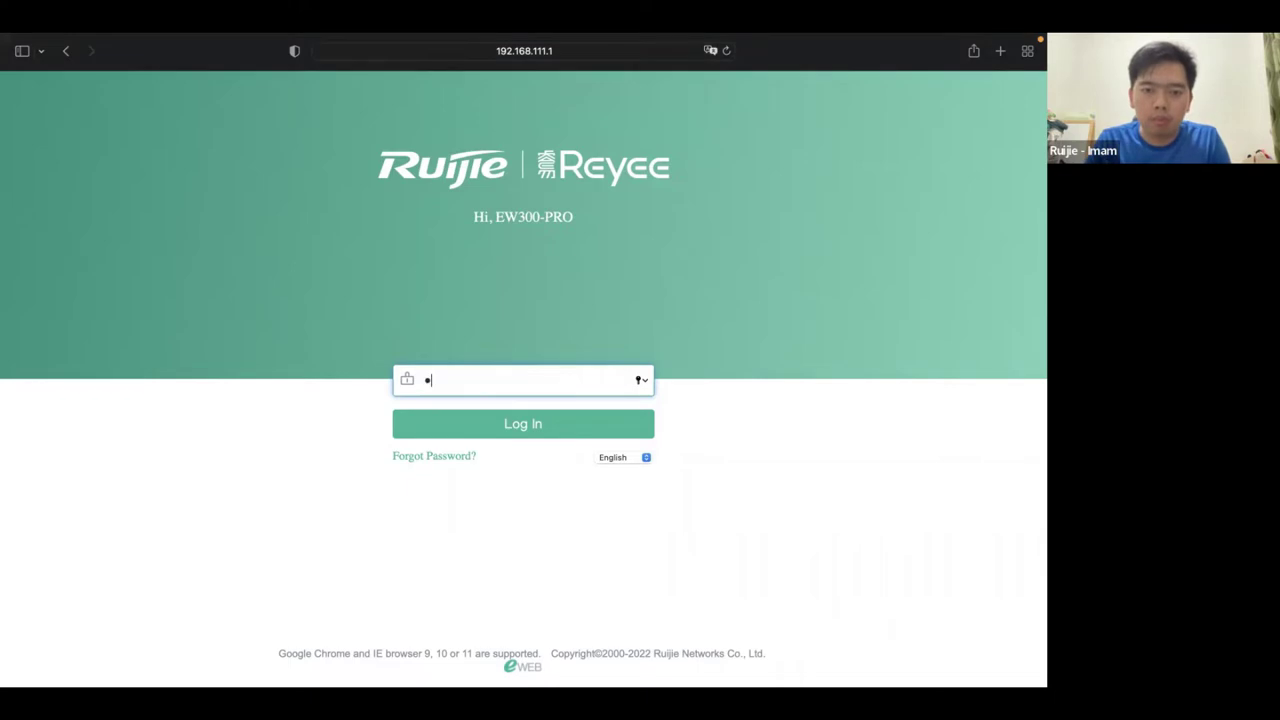
{"action": "type", "text": "••"}
{"action": "key", "text": "Return"}
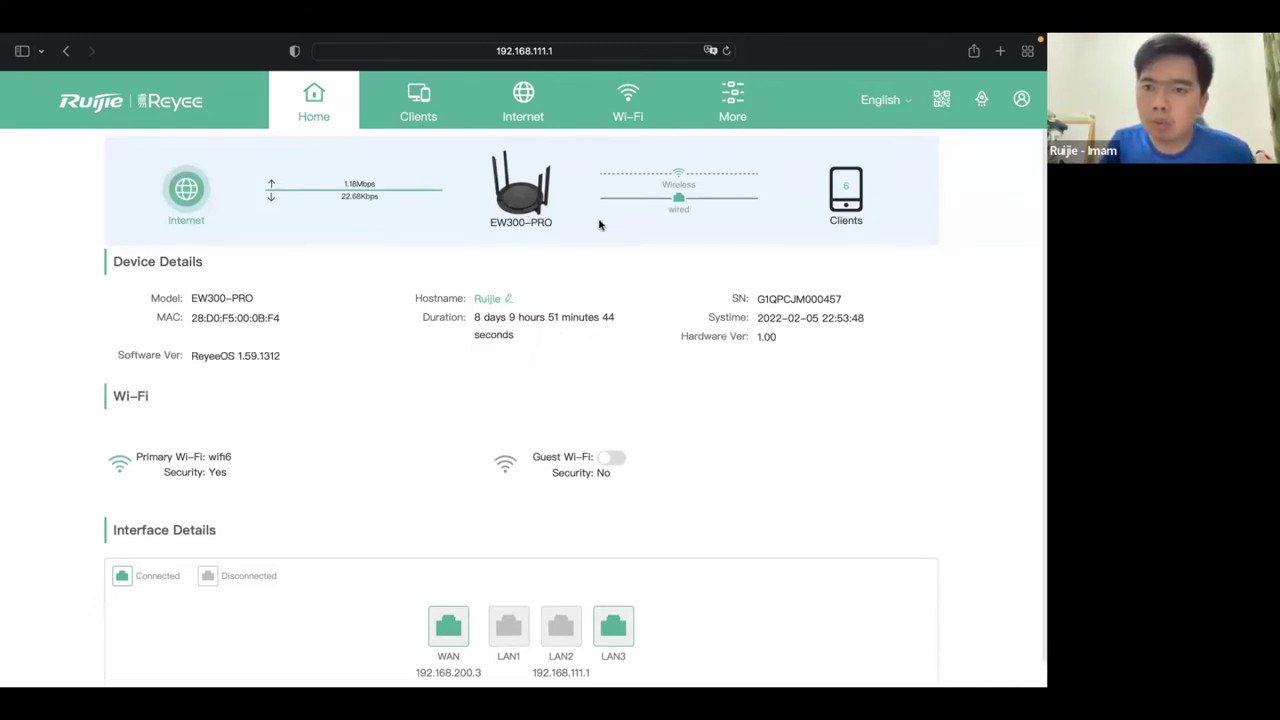
- Review the router's device, Wi-Fi and interface overview, and examine the connected clients list with a 2.4G client's details
{"action": "left_click", "coordinate": [742, 104]}
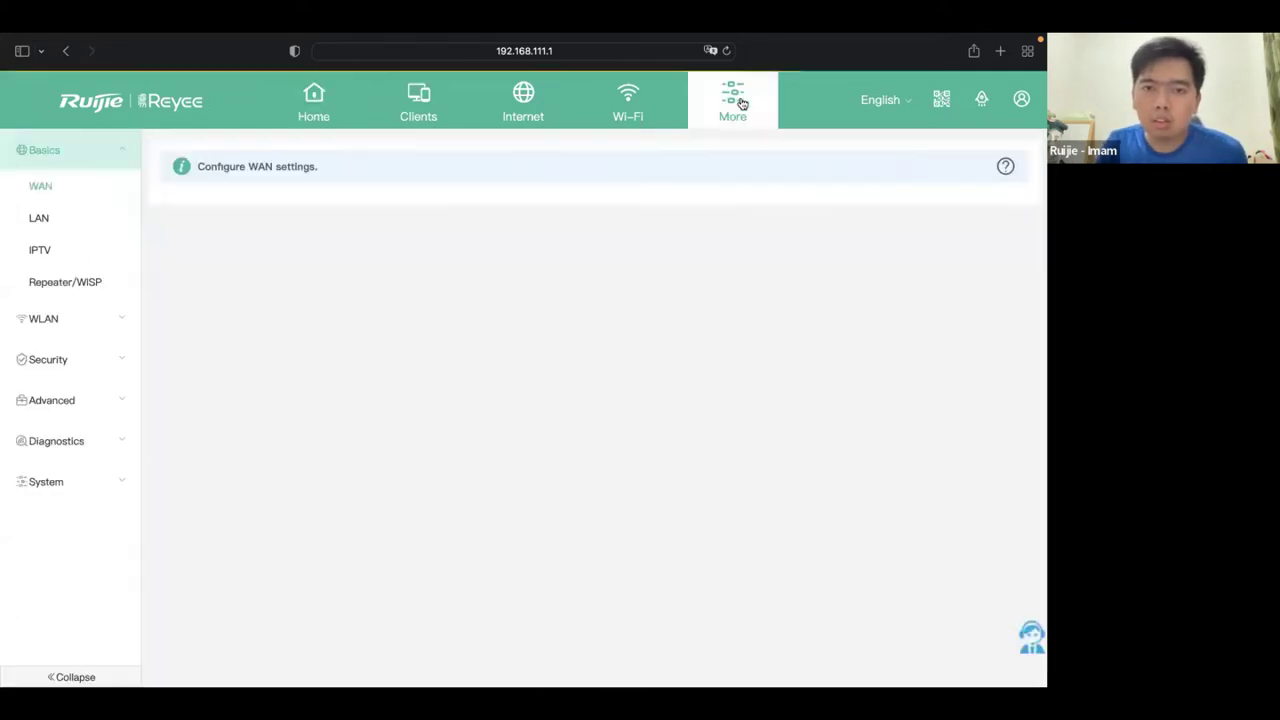
{"action": "left_click", "coordinate": [320, 106]}
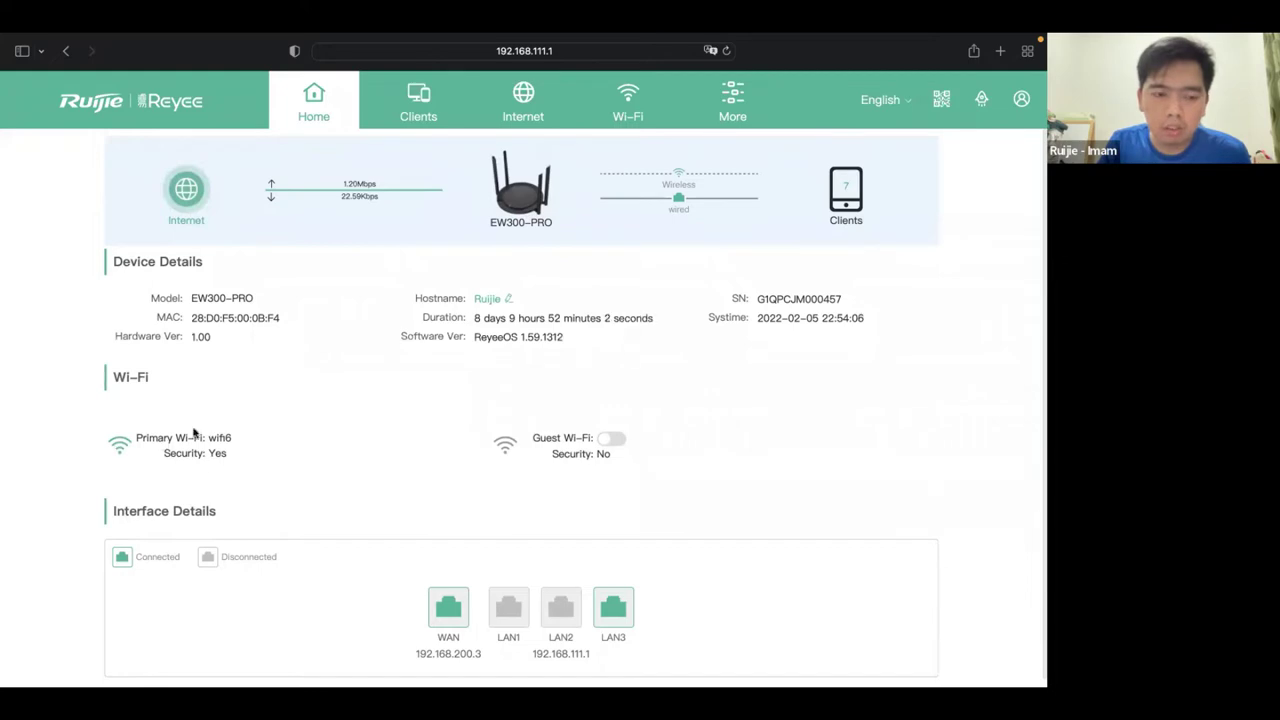
{"action": "scroll", "coordinate": [326, 537], "scroll_direction": "down", "scroll_amount": 1}
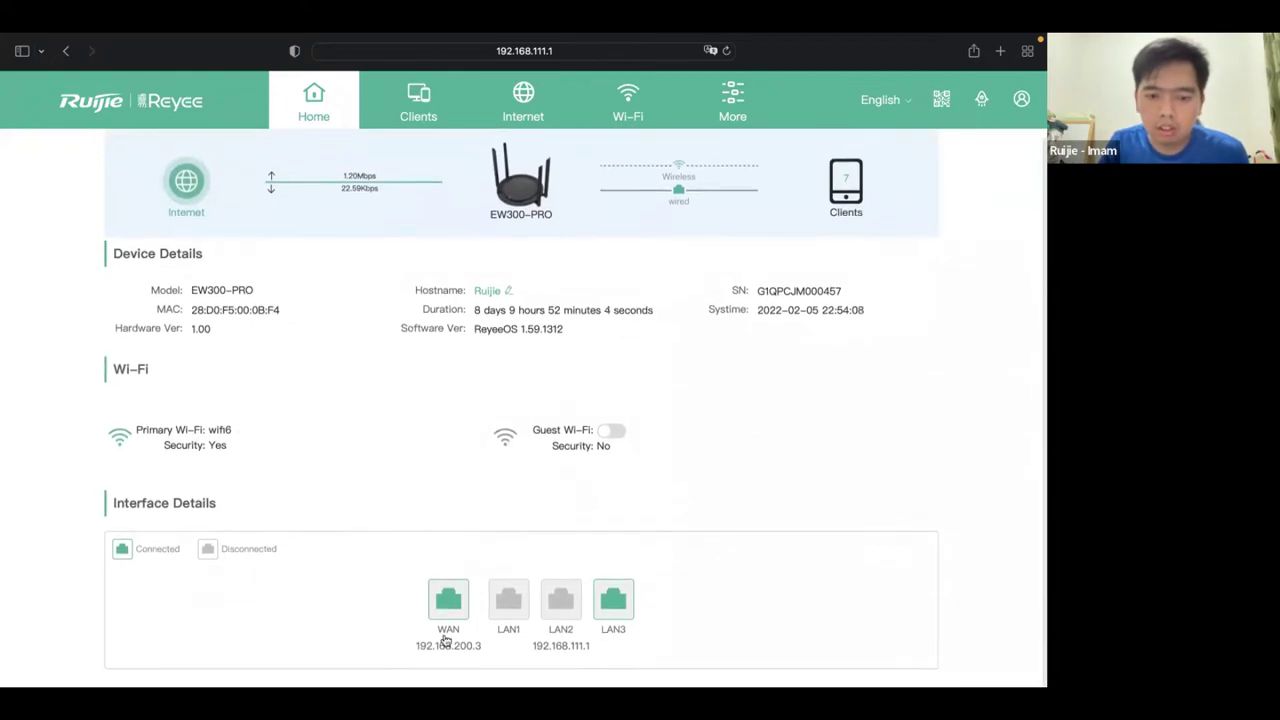
{"action": "left_click", "coordinate": [428, 101]}
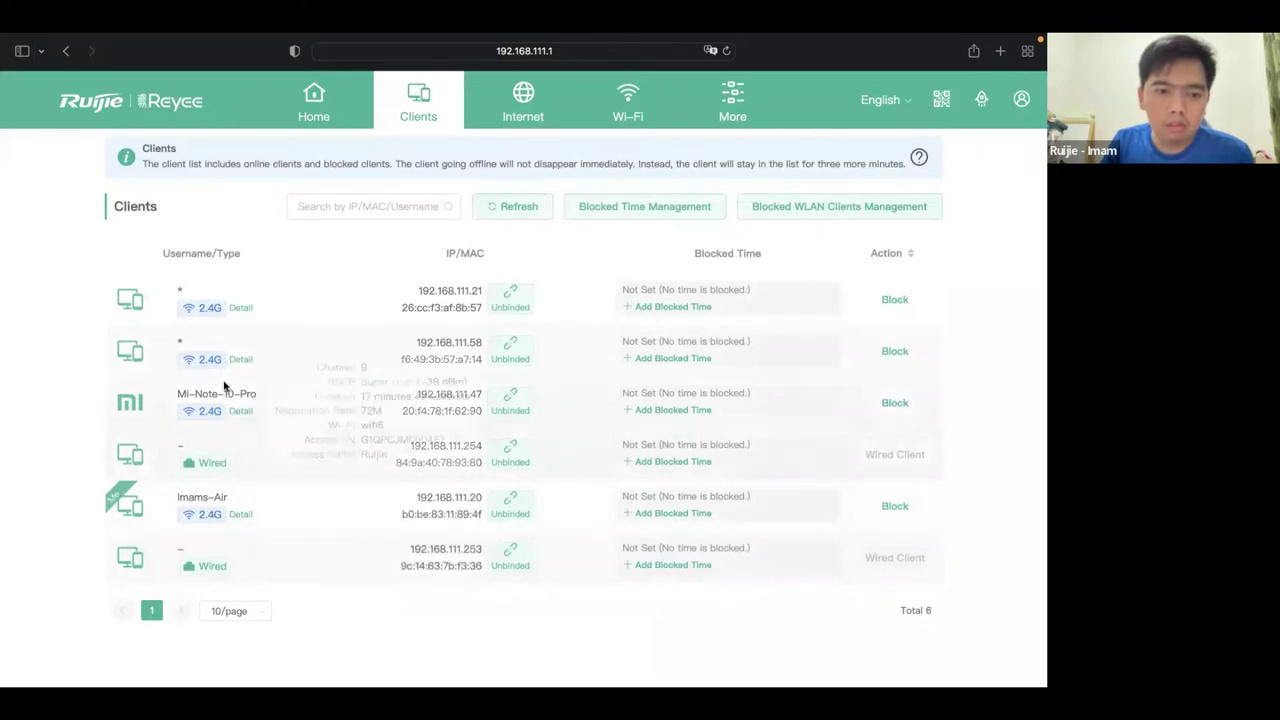
{"action": "mouse_move", "coordinate": [214, 359]}
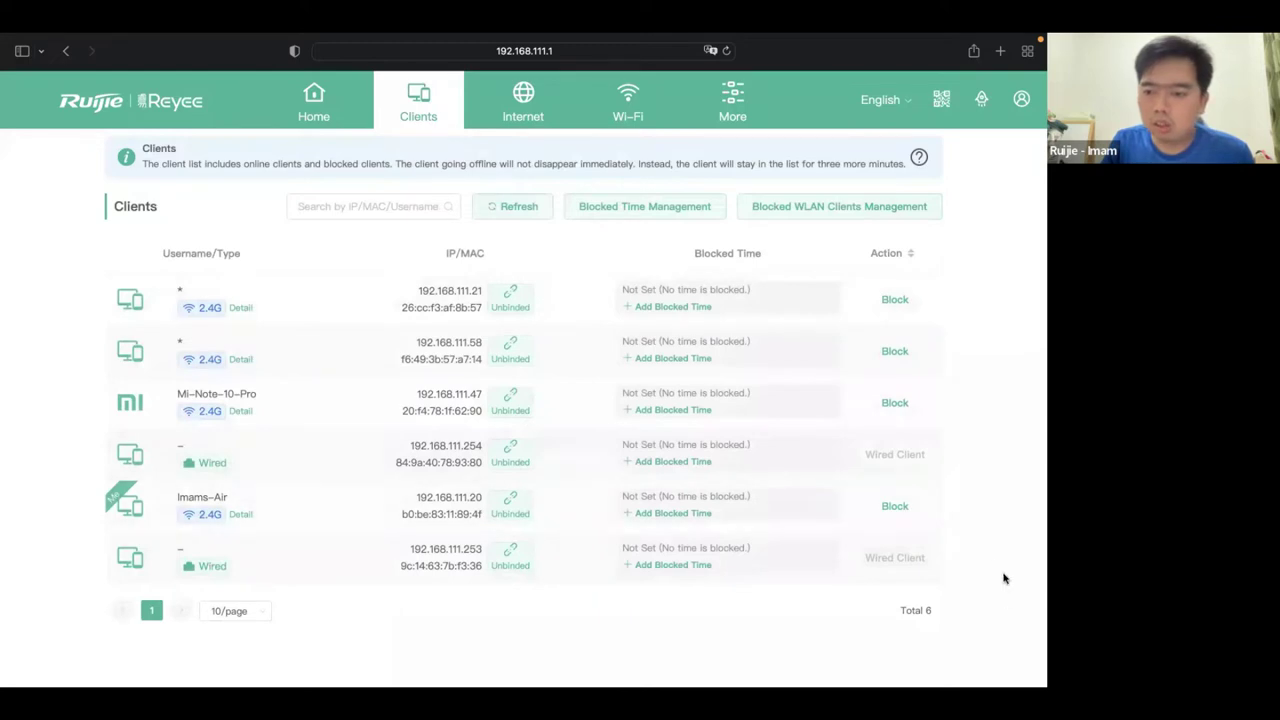
- Review the basic Internet connection types and the Wi-Fi SSID and password settings
{"action": "left_click", "coordinate": [531, 120]}
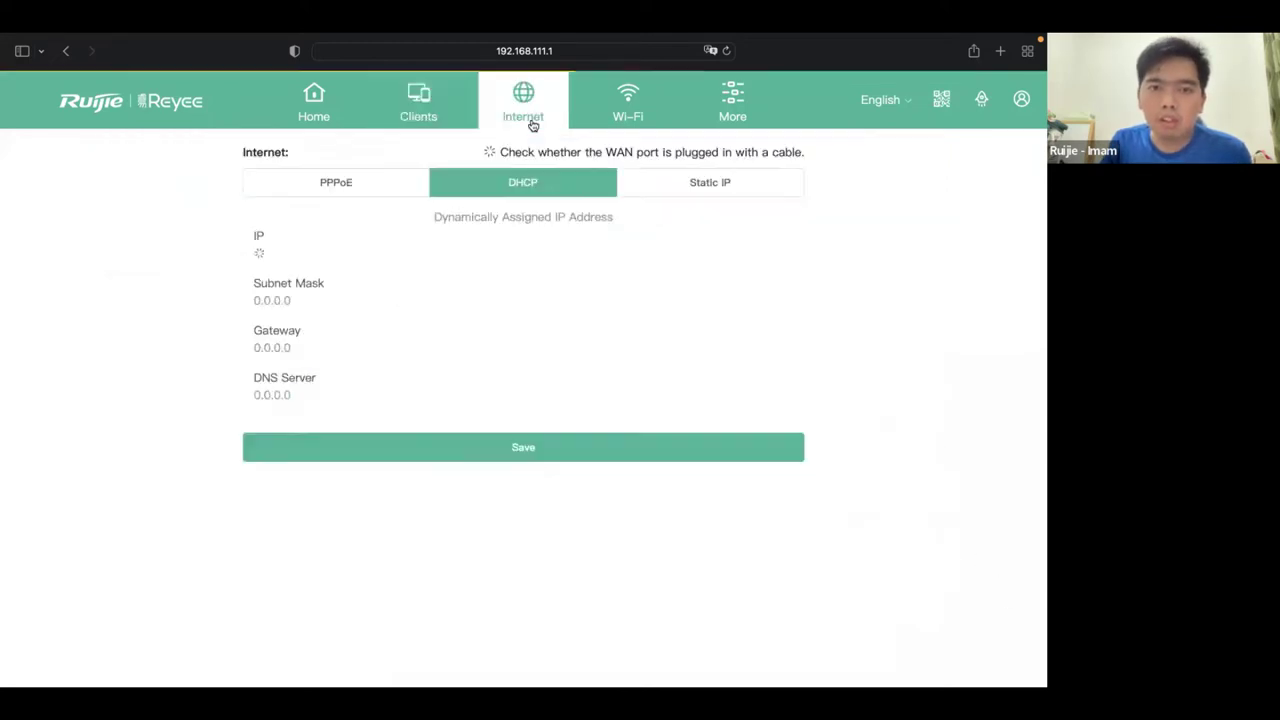
{"action": "left_click", "coordinate": [642, 108]}
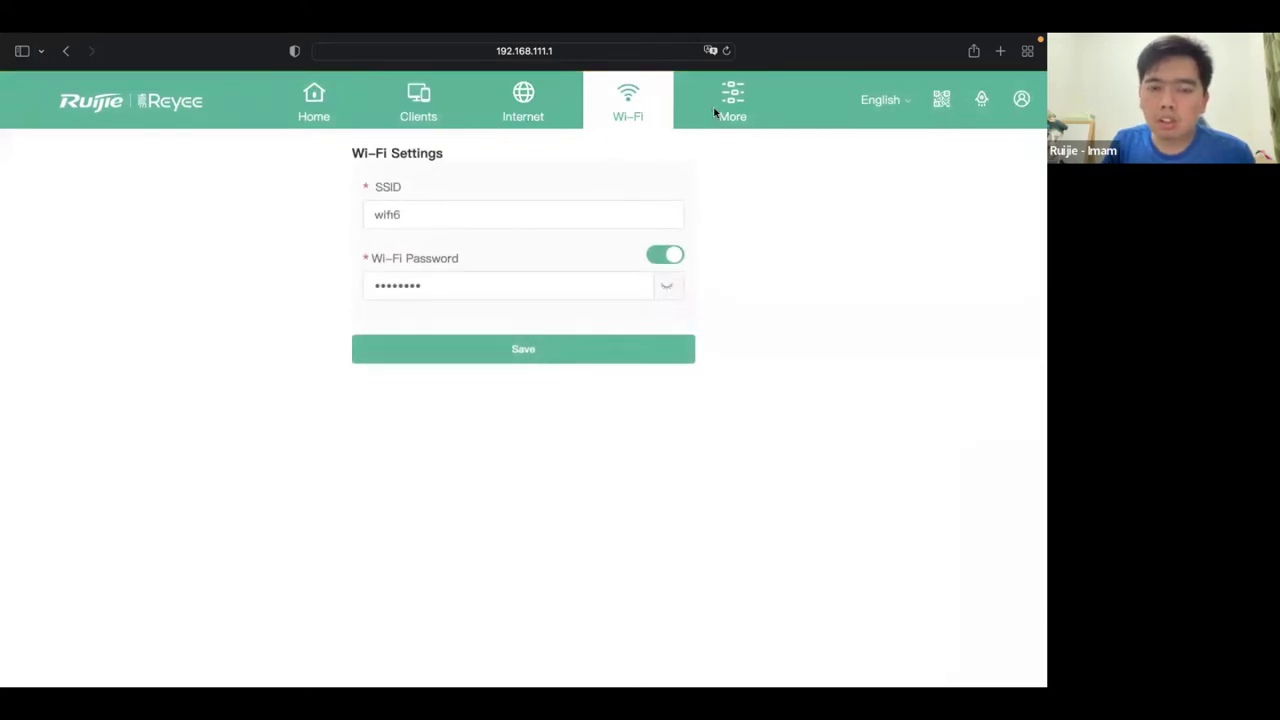
{"action": "left_click", "coordinate": [494, 212]}
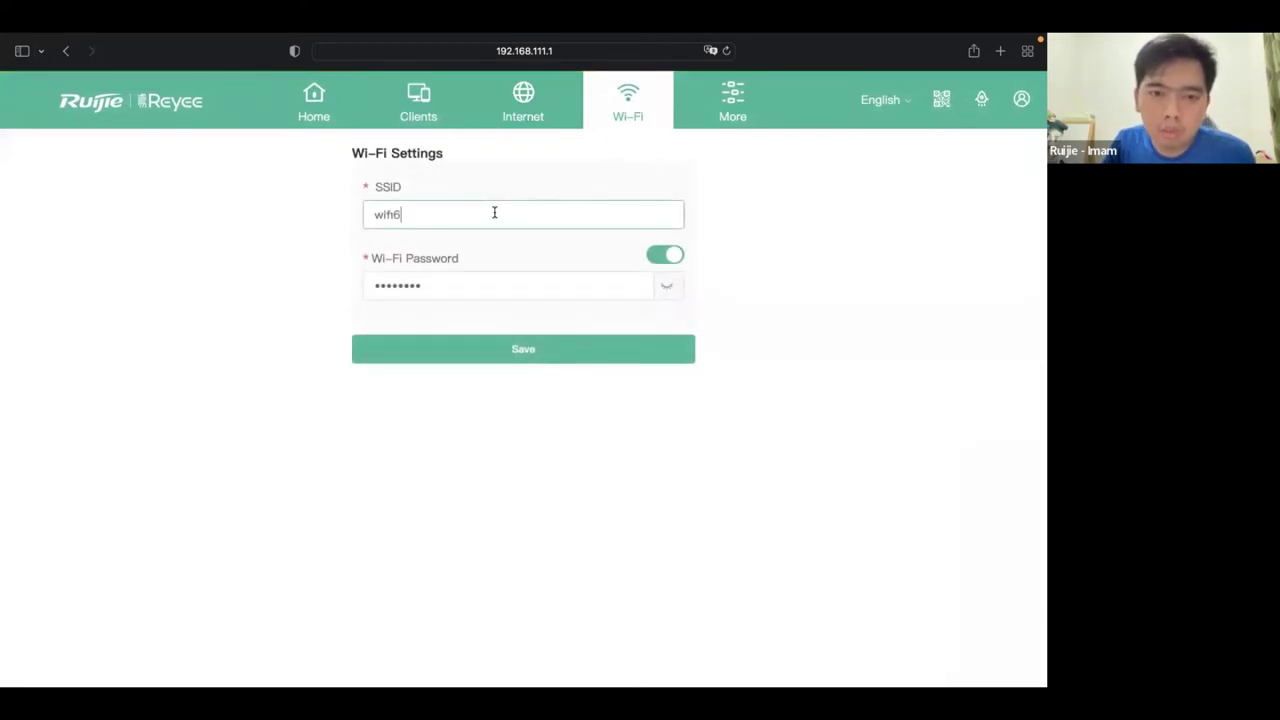
- Review the advanced WAN and LAN settings, including the DHCP clients and the static IP address list
{"action": "left_click", "coordinate": [724, 122]}
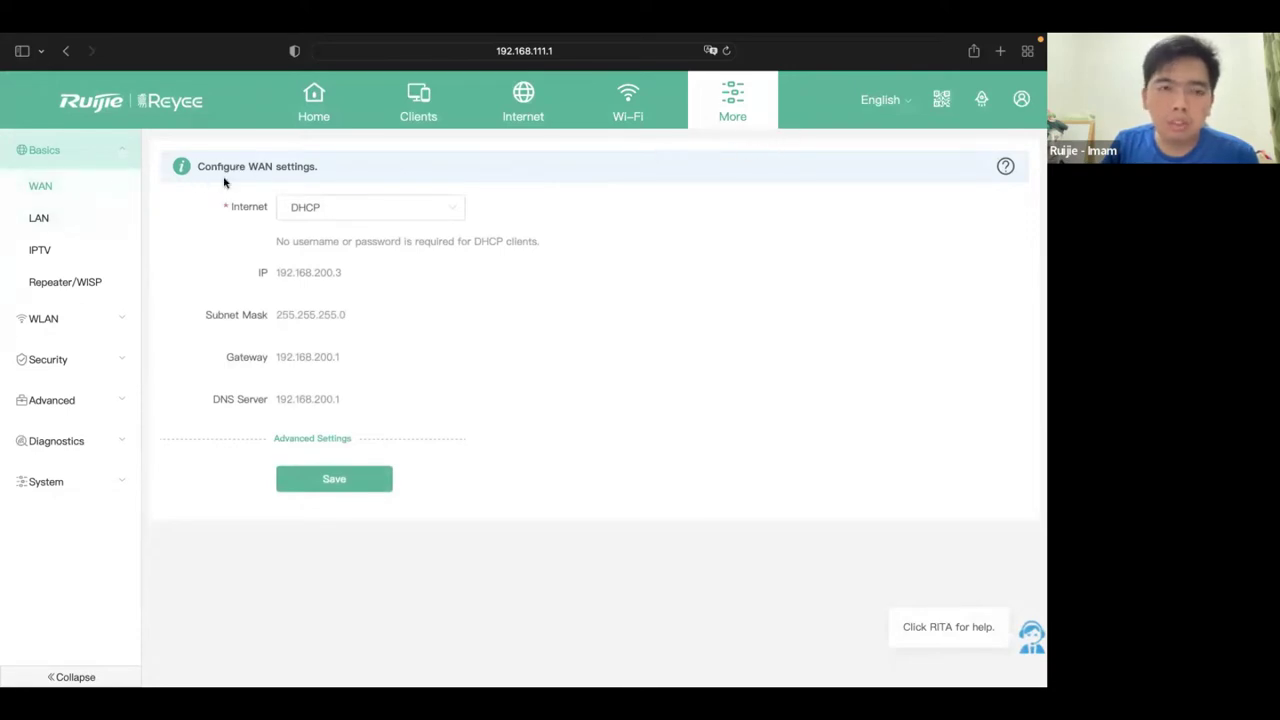
{"action": "left_click", "coordinate": [63, 222]}
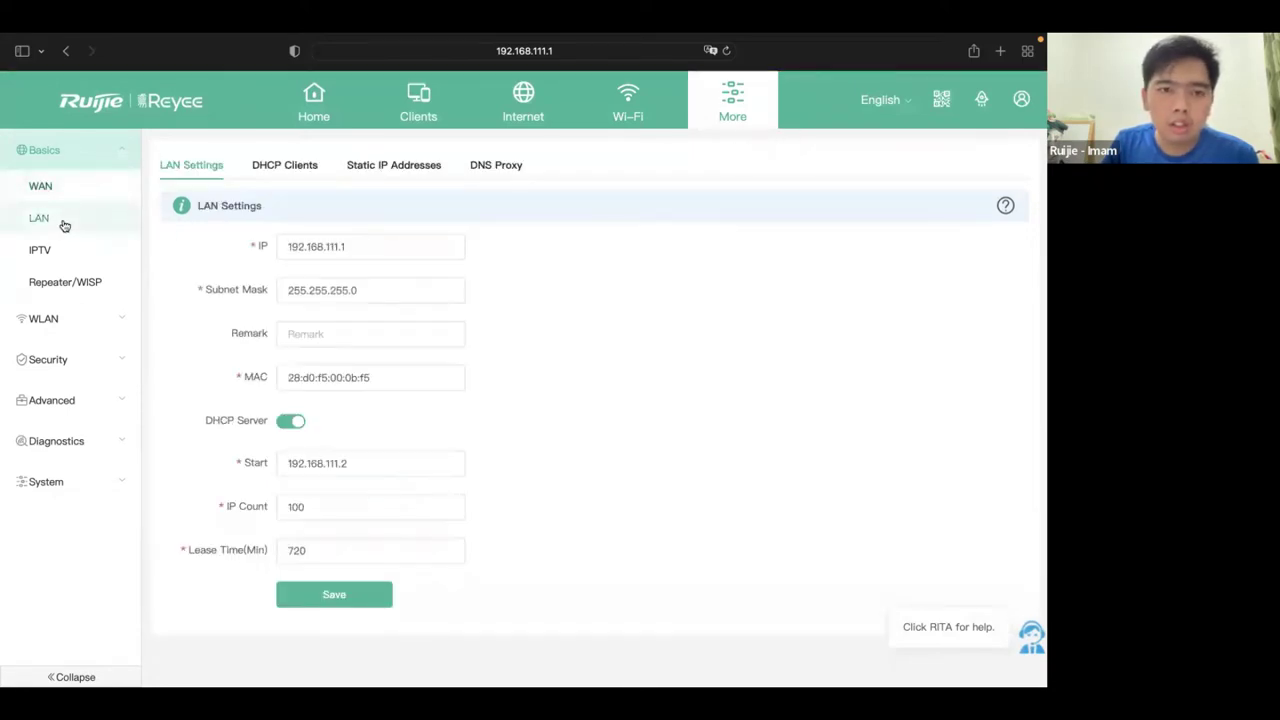
{"action": "left_click", "coordinate": [293, 168]}
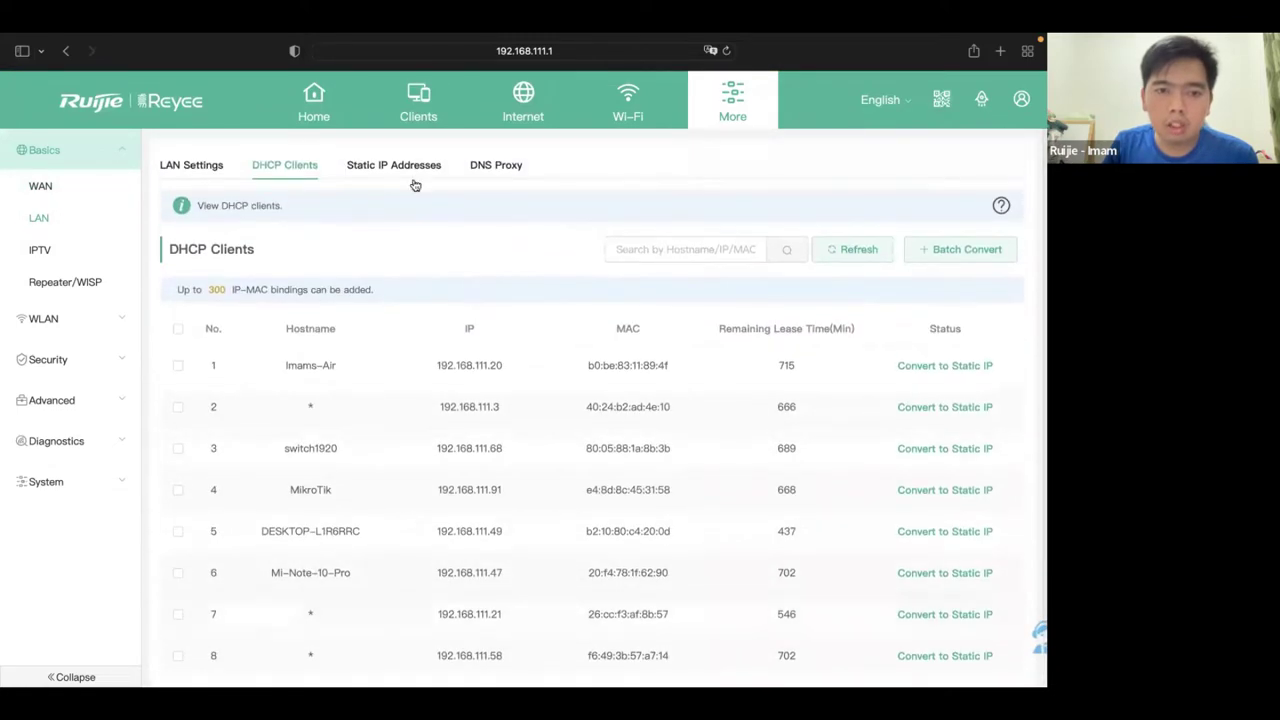
{"action": "left_click", "coordinate": [413, 168]}
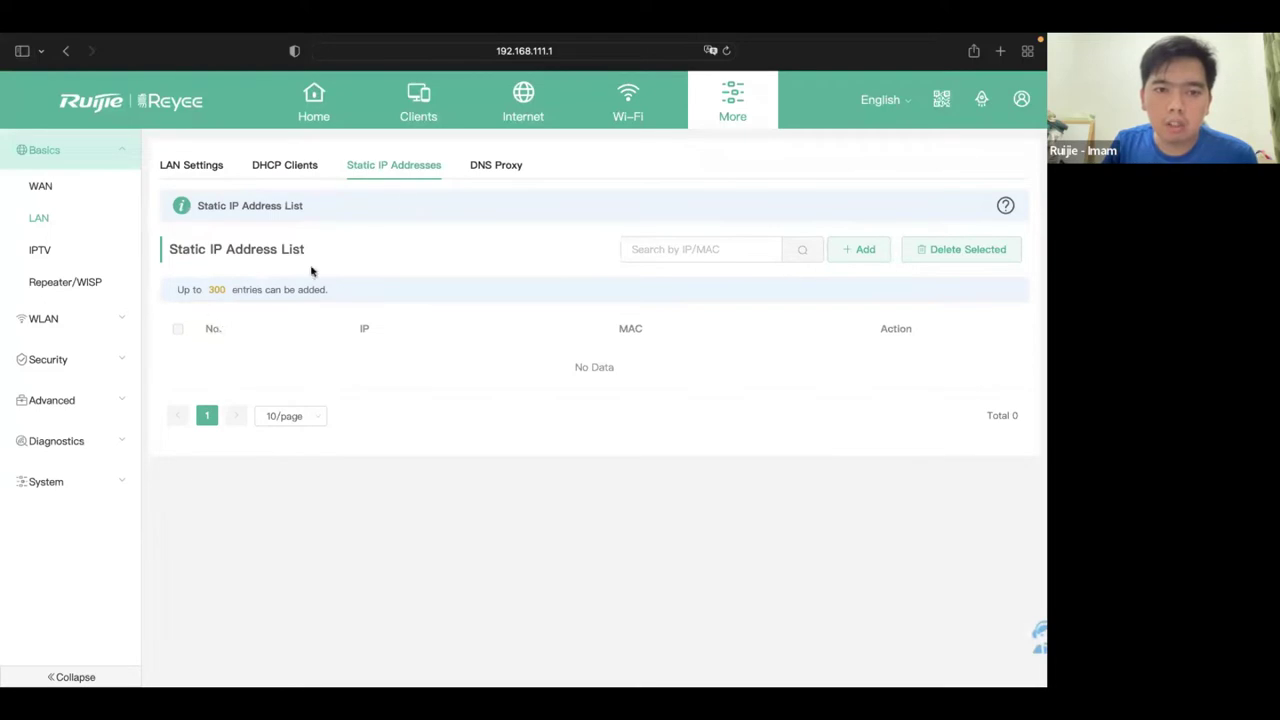
- Convert the DHCP client at 192.168.111.20 to a static IP and check its entry in the static IP address list
{"action": "left_click", "coordinate": [292, 169]}
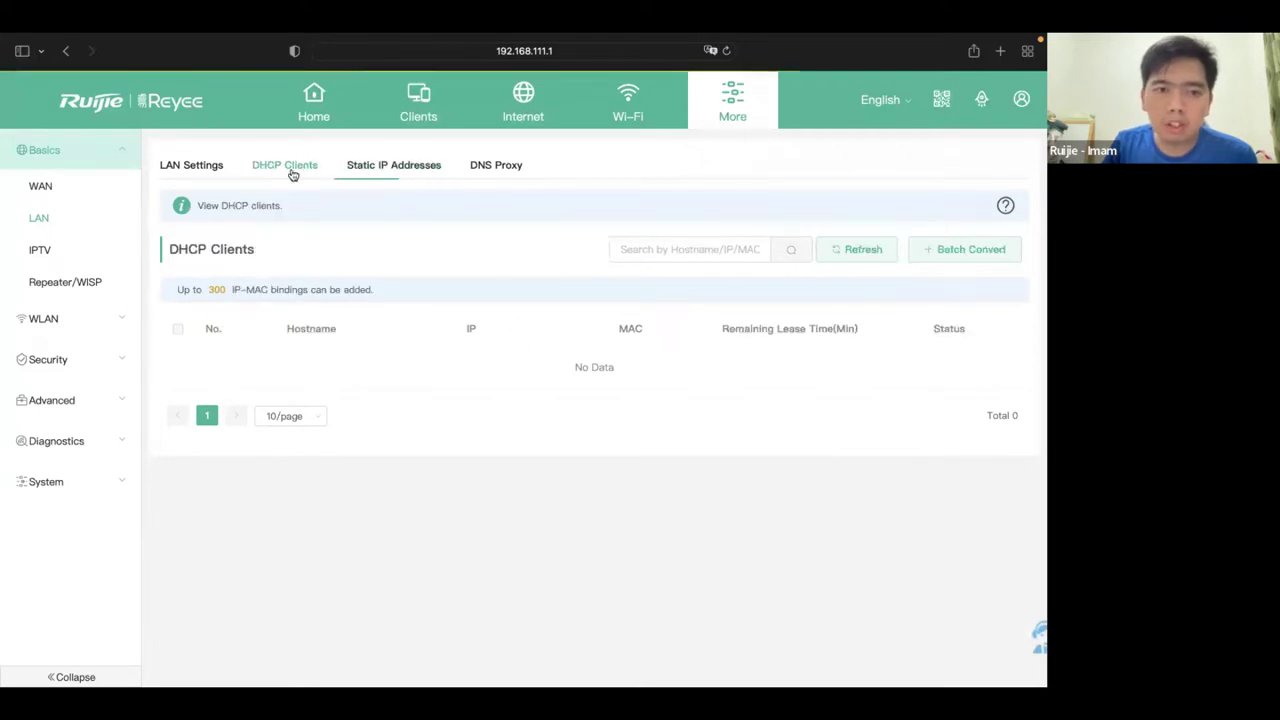
{"action": "left_click", "coordinate": [178, 366]}
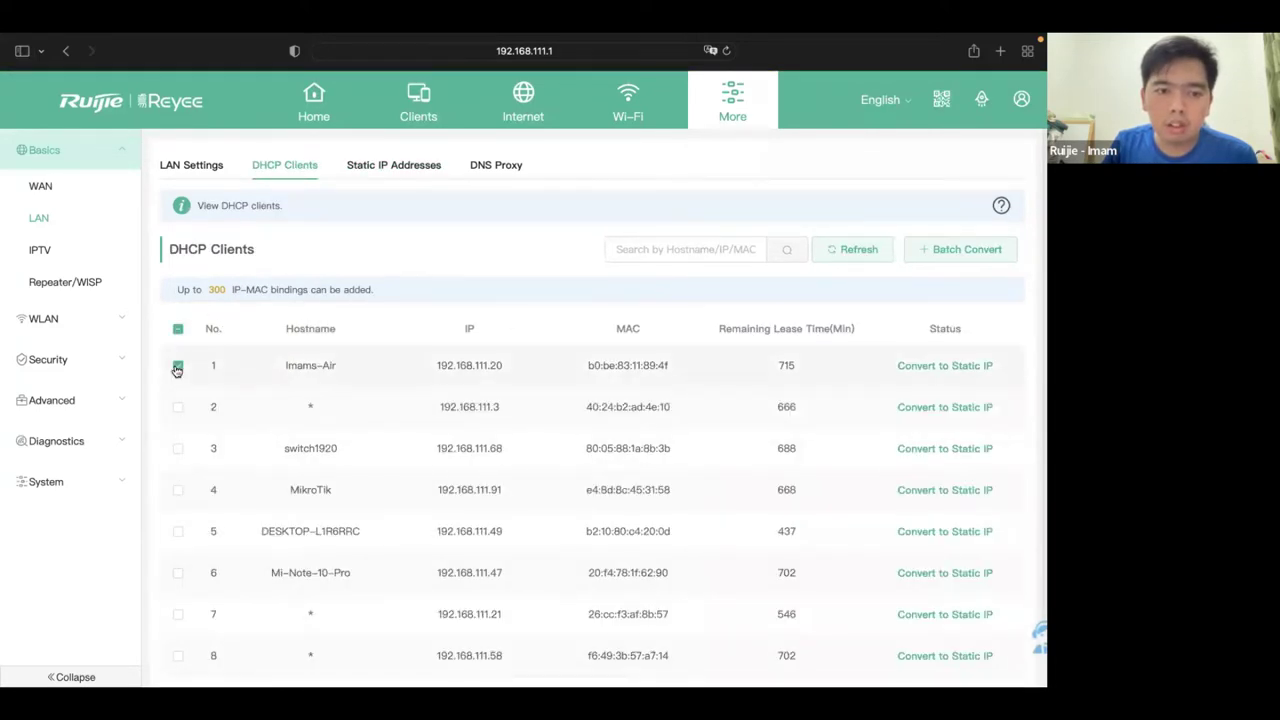
{"action": "left_click", "coordinate": [961, 366]}
{"action": "left_click", "coordinate": [640, 411]}
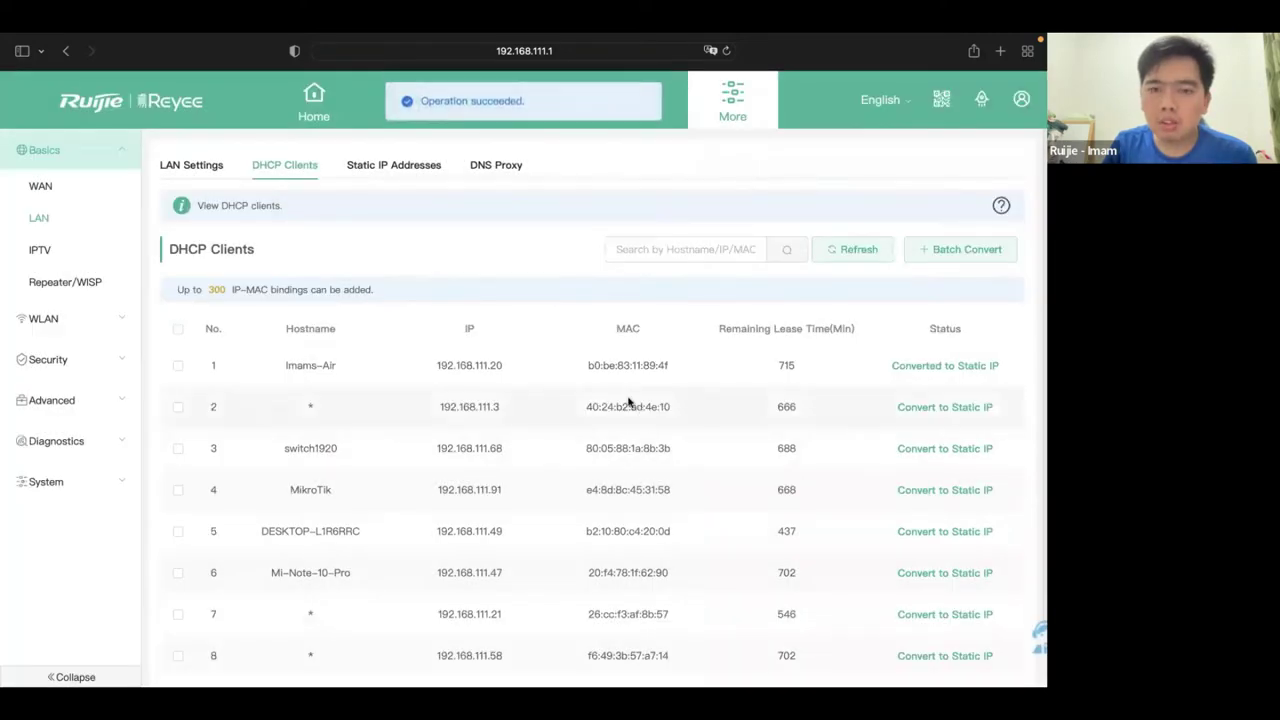
{"action": "left_click", "coordinate": [396, 167]}
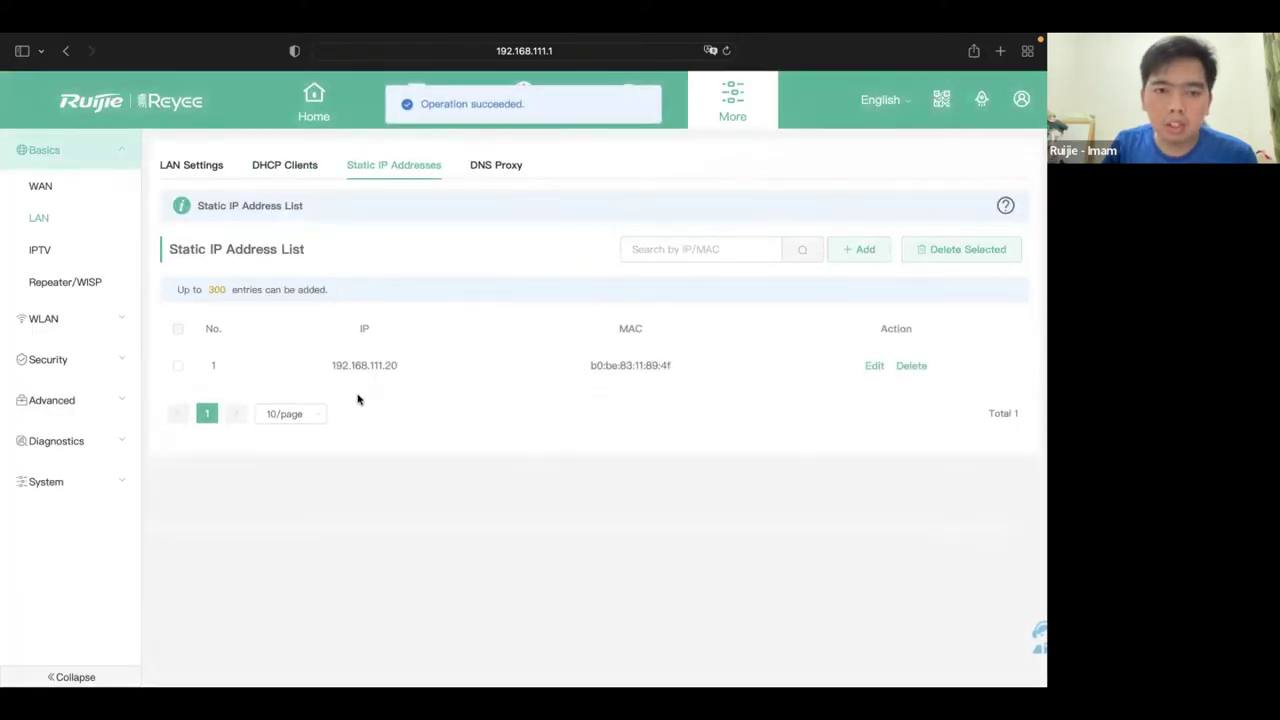
- Examine the IPTV/VLAN settings by enabling the Internet VLAN 802.1Q tag and viewing the LAN2 options, without saving
{"action": "left_click", "coordinate": [40, 250]}
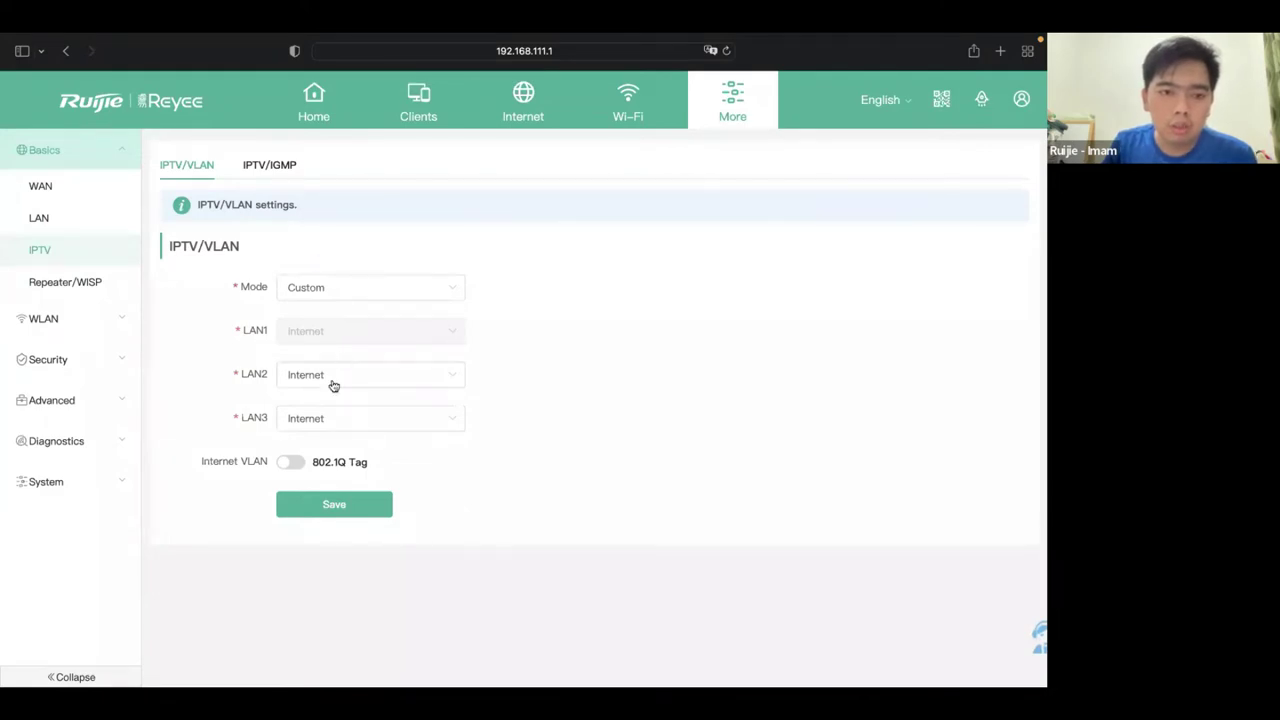
{"action": "left_click", "coordinate": [293, 463]}
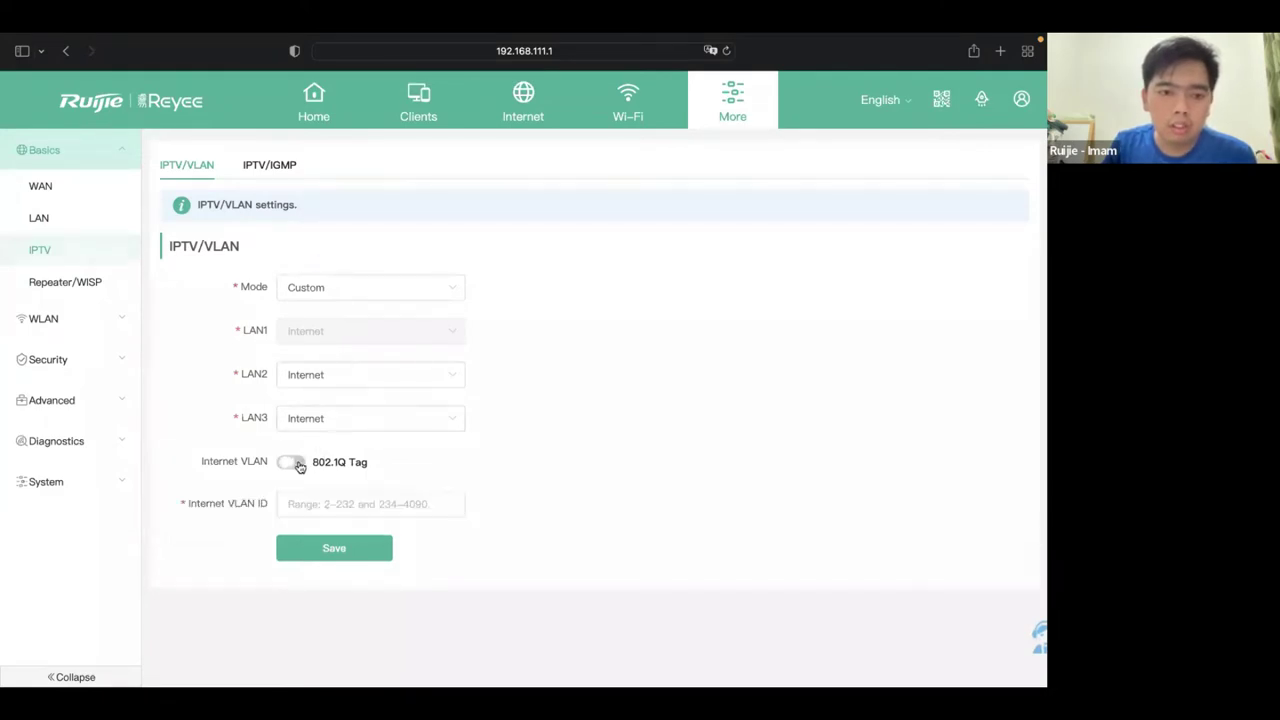
{"action": "left_click", "coordinate": [365, 371]}
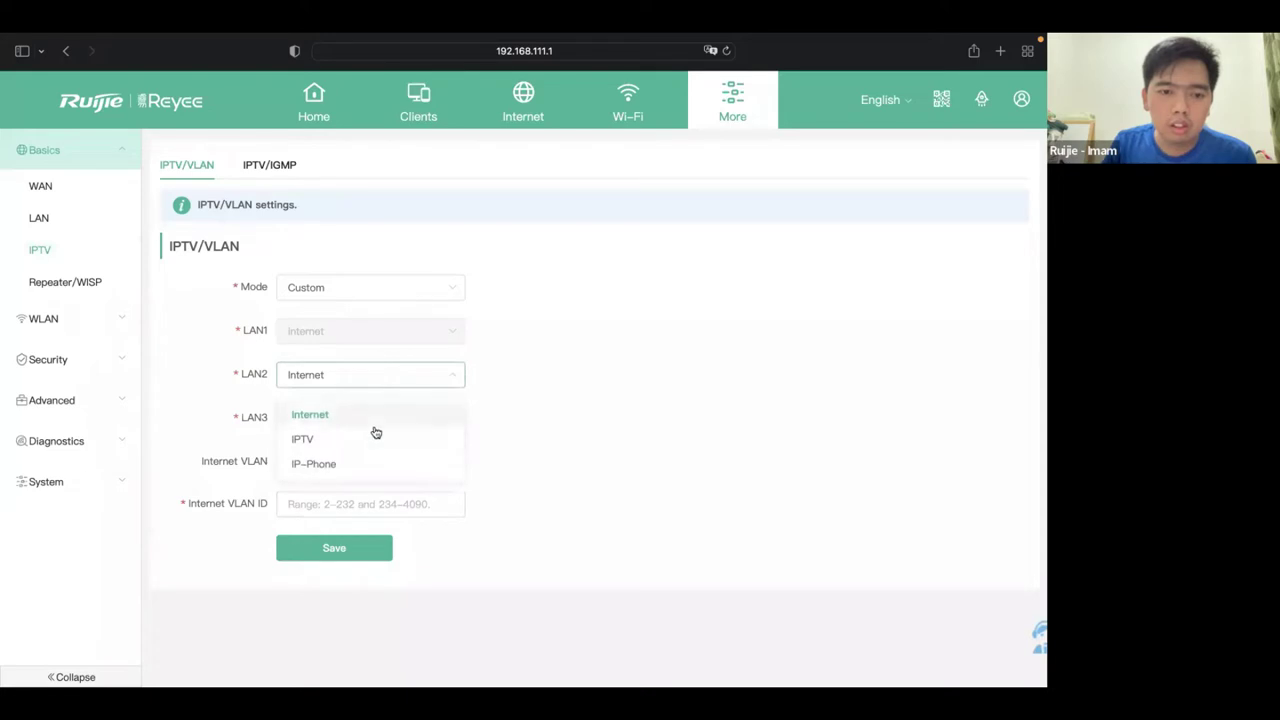
{"action": "left_click", "coordinate": [518, 406]}
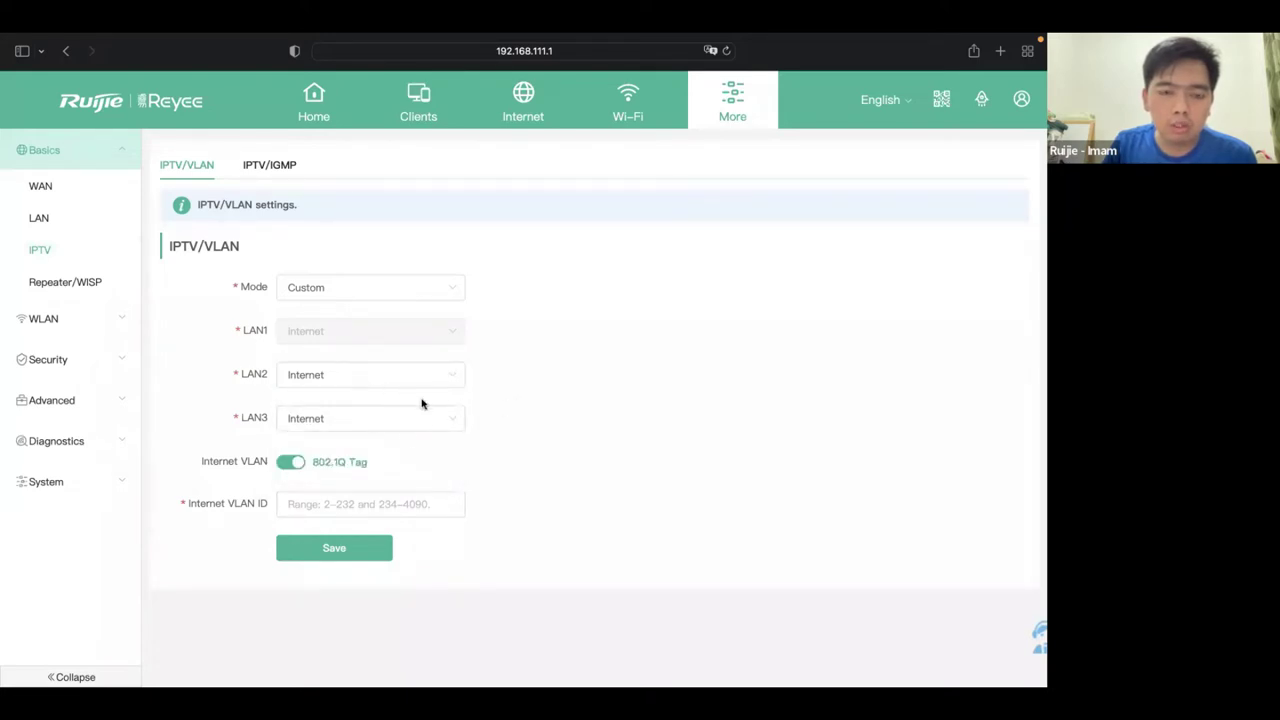
- Examine the Access Point, Wireless Repeater and WISP working modes in the Repeater/WISP settings without applying any
{"action": "left_click", "coordinate": [108, 284]}
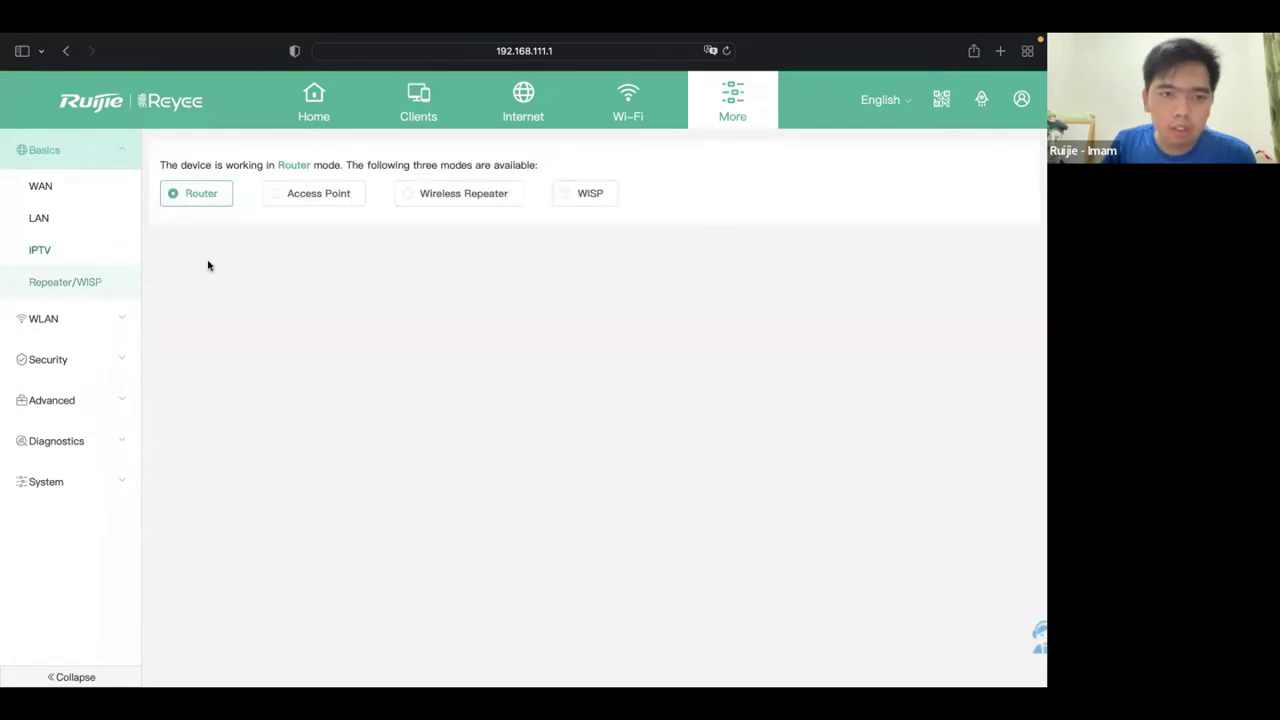
{"action": "left_click", "coordinate": [270, 203]}
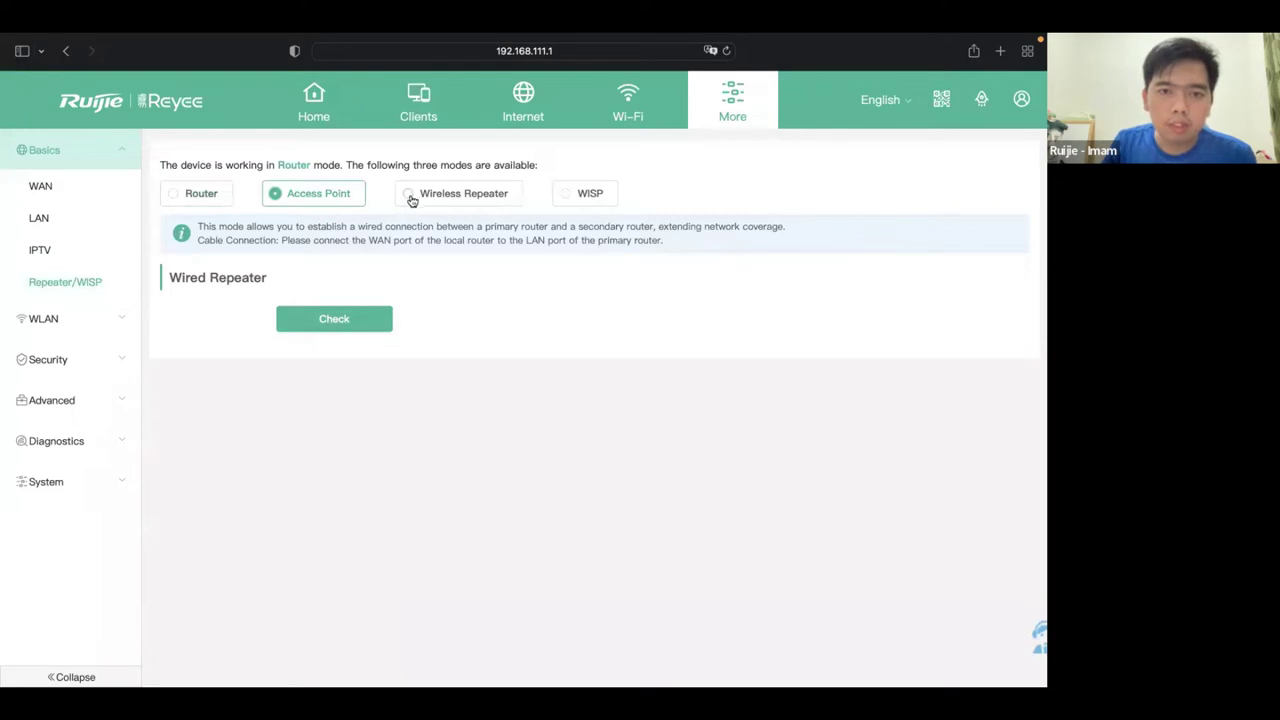
{"action": "left_click", "coordinate": [411, 197]}
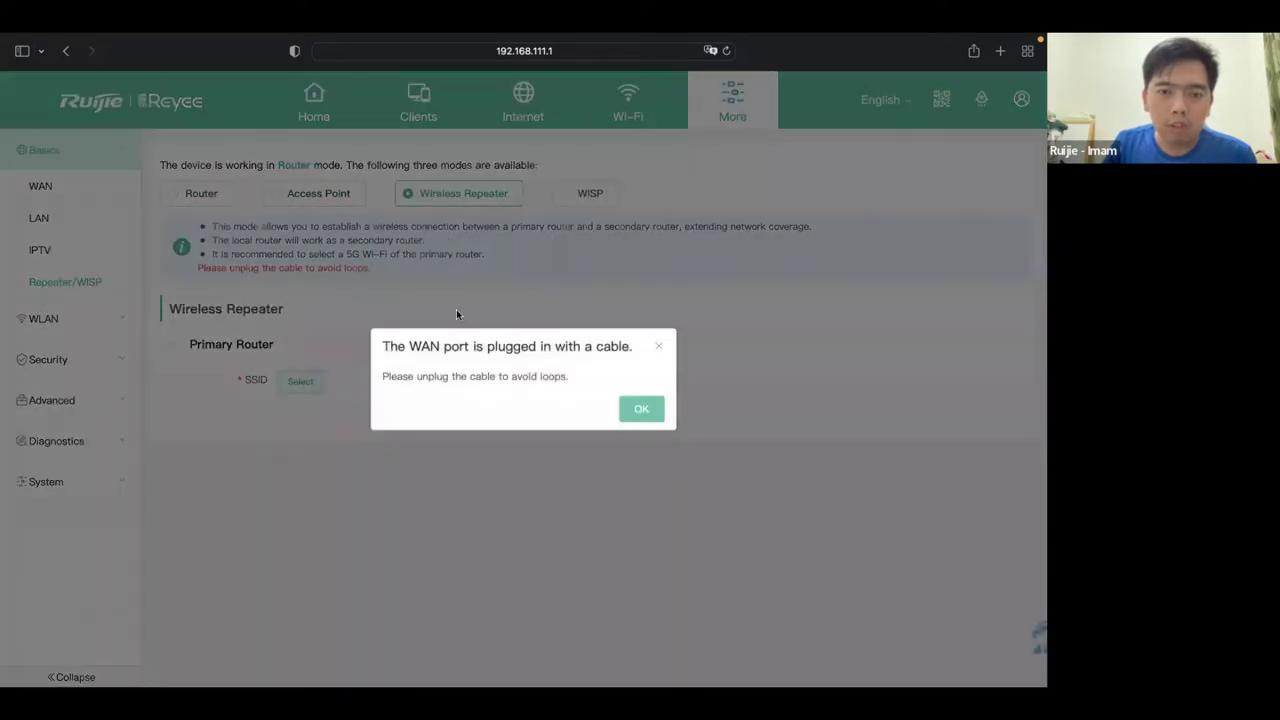
{"action": "left_click", "coordinate": [658, 347]}
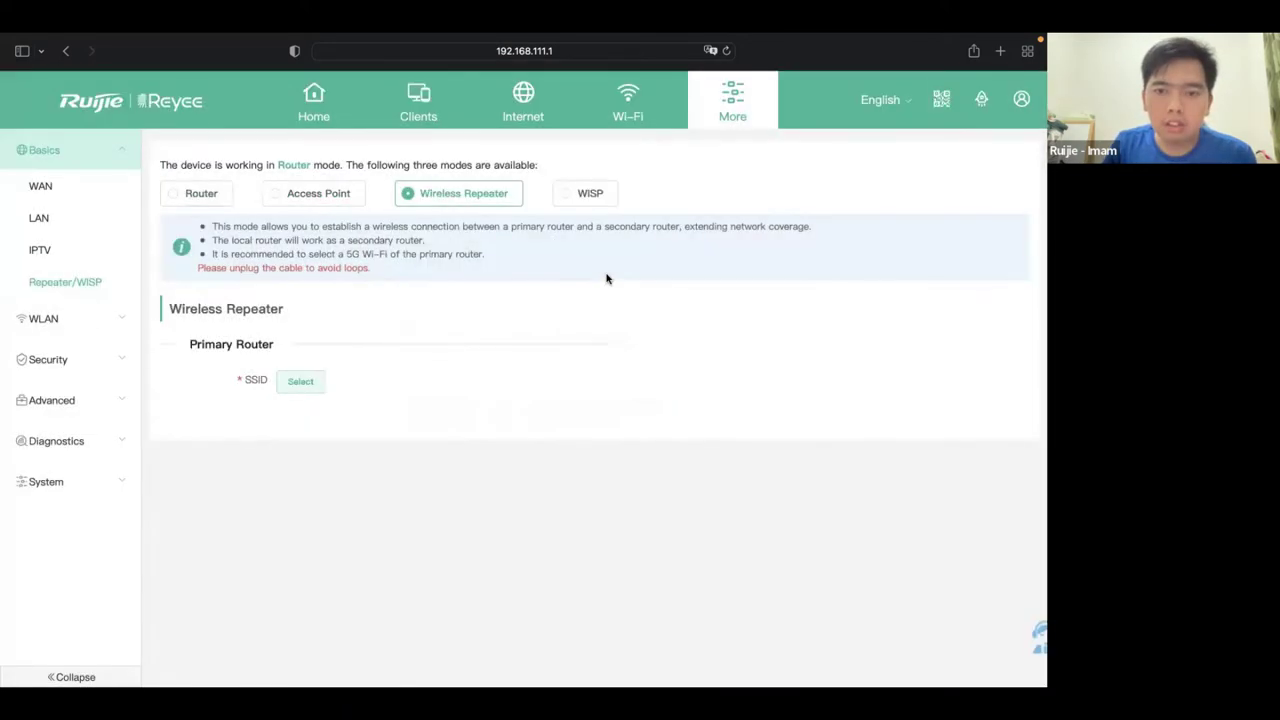
{"action": "left_click", "coordinate": [568, 195]}
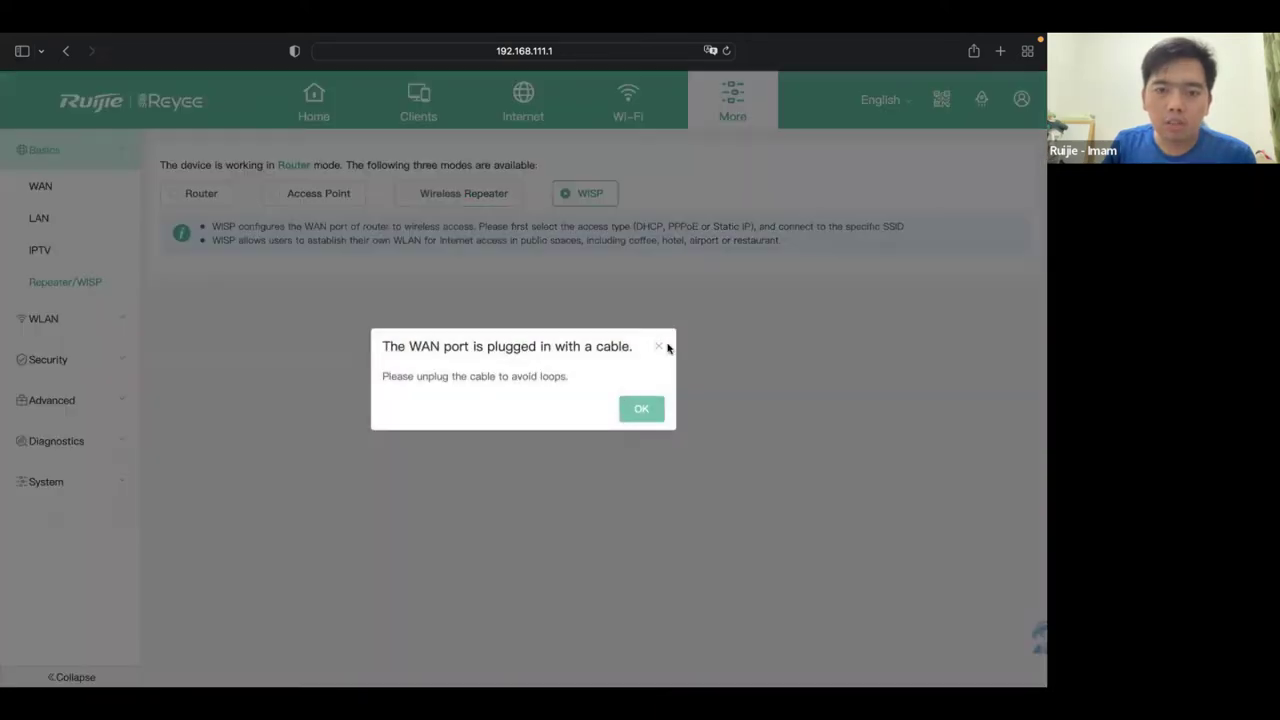
{"action": "left_click", "coordinate": [659, 347]}
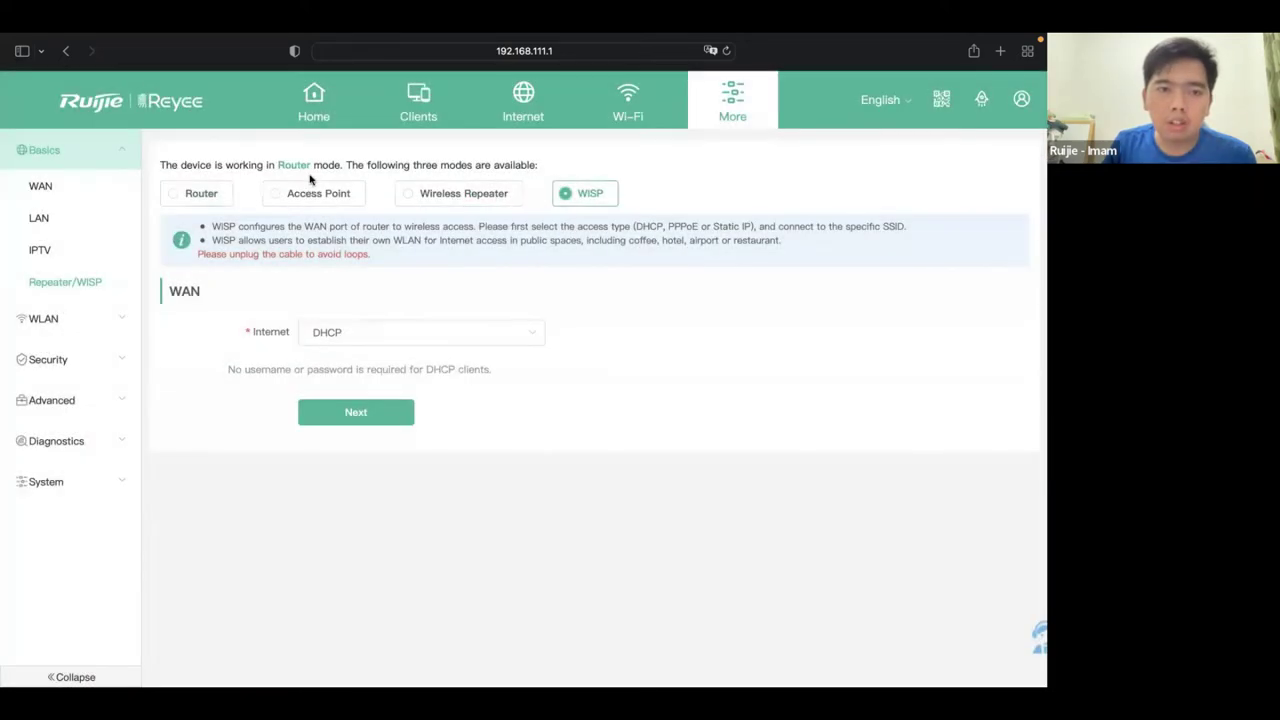
- Examine the expanded WLAN Wi-Fi settings, including the security types, wireless schedule choices, Hide SSID, AP Isolation and XPress
{"action": "left_click", "coordinate": [43, 318]}
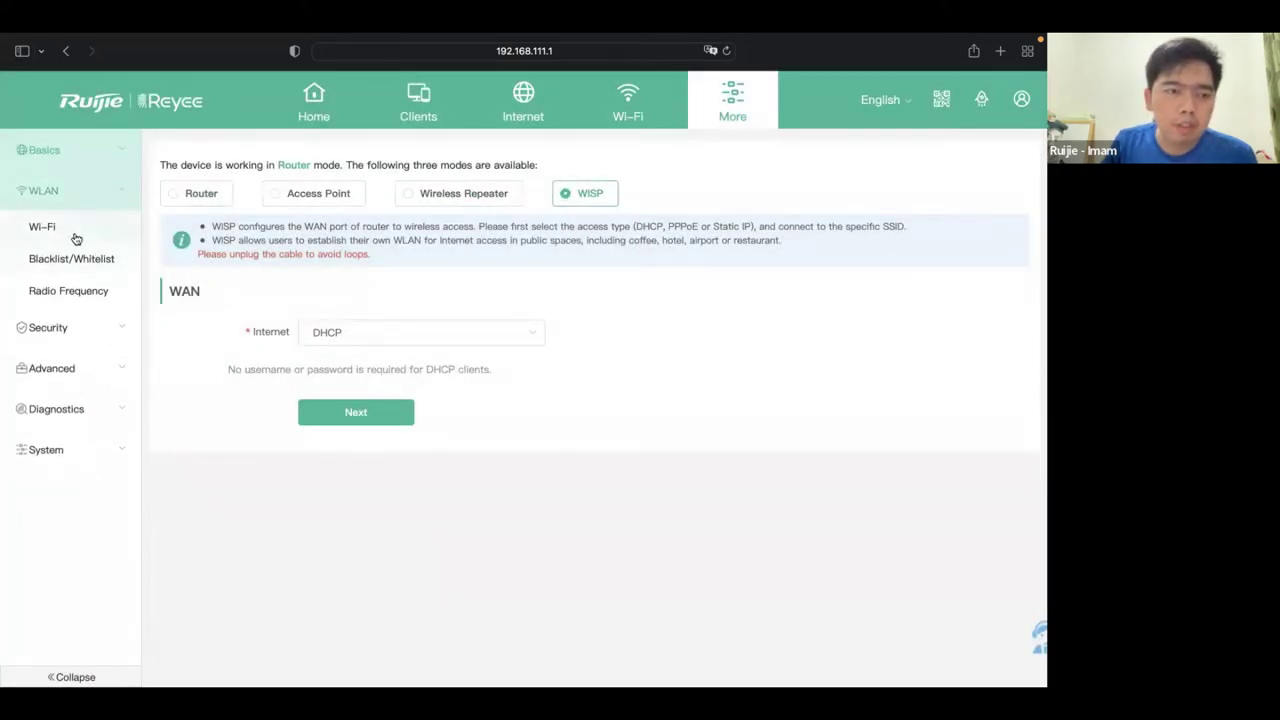
{"action": "left_click", "coordinate": [76, 238]}
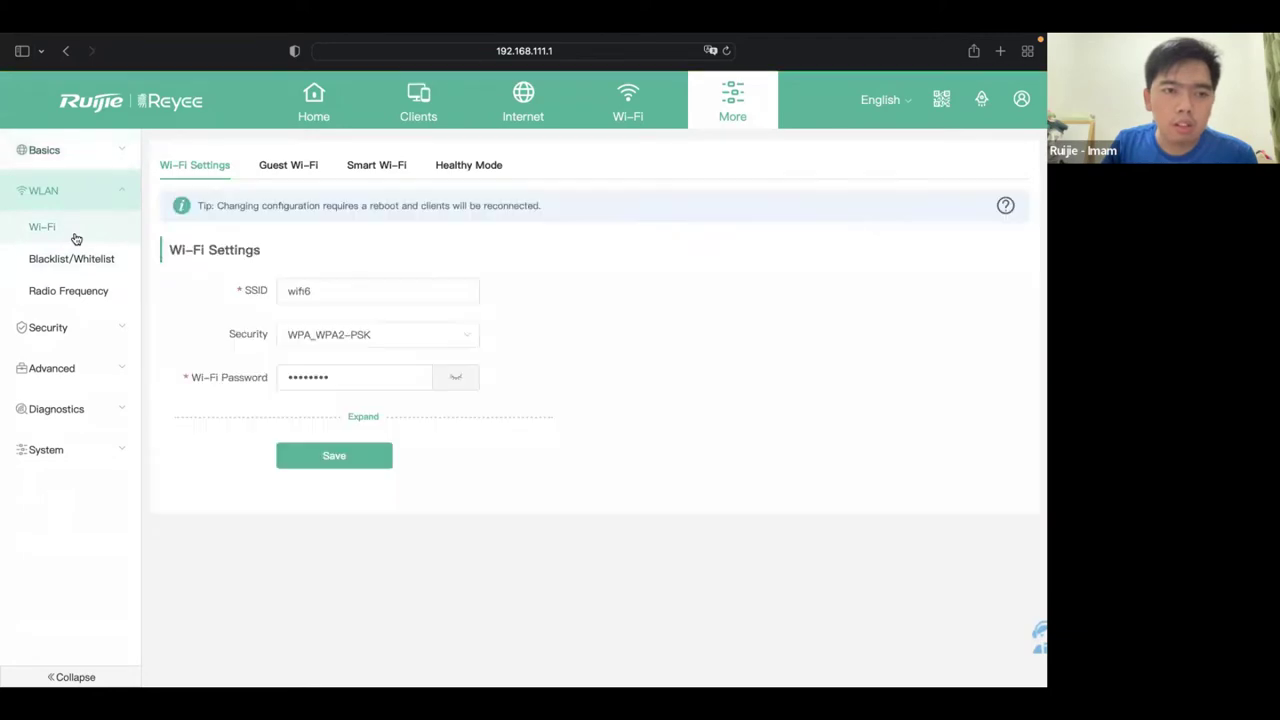
{"action": "left_click", "coordinate": [356, 417]}
{"action": "left_click", "coordinate": [440, 343]}
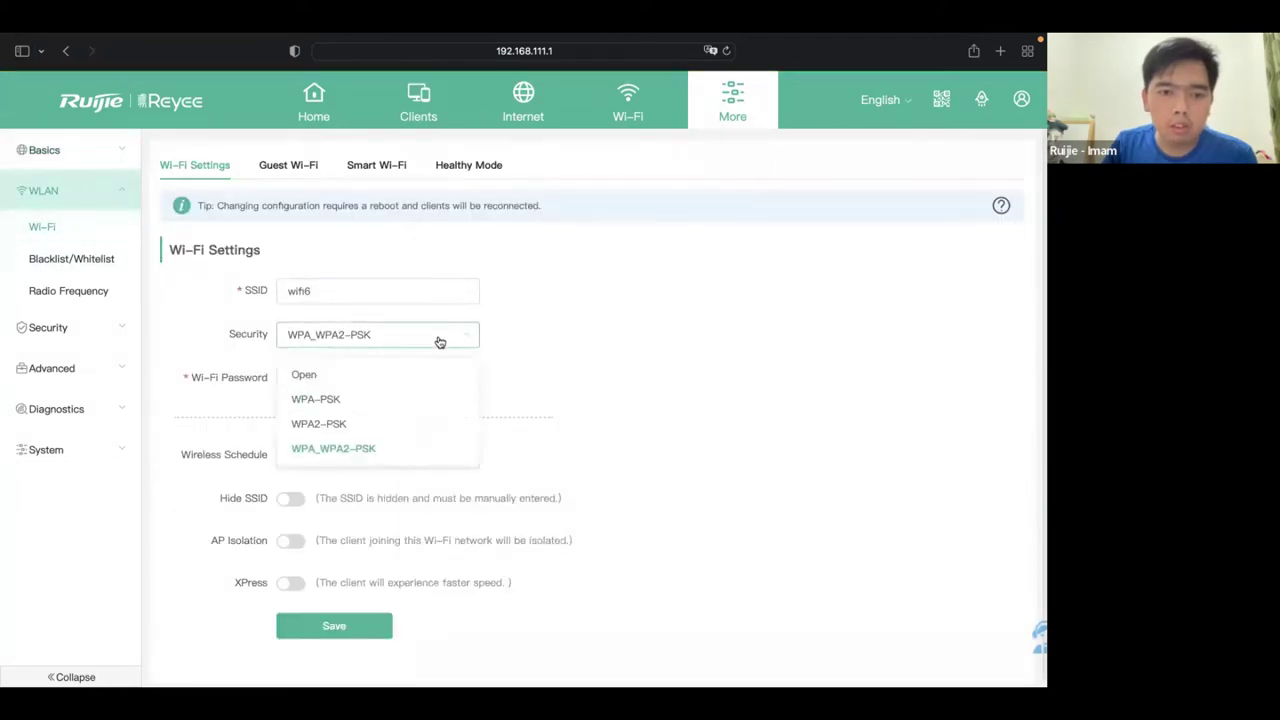
{"action": "left_click", "coordinate": [484, 350]}
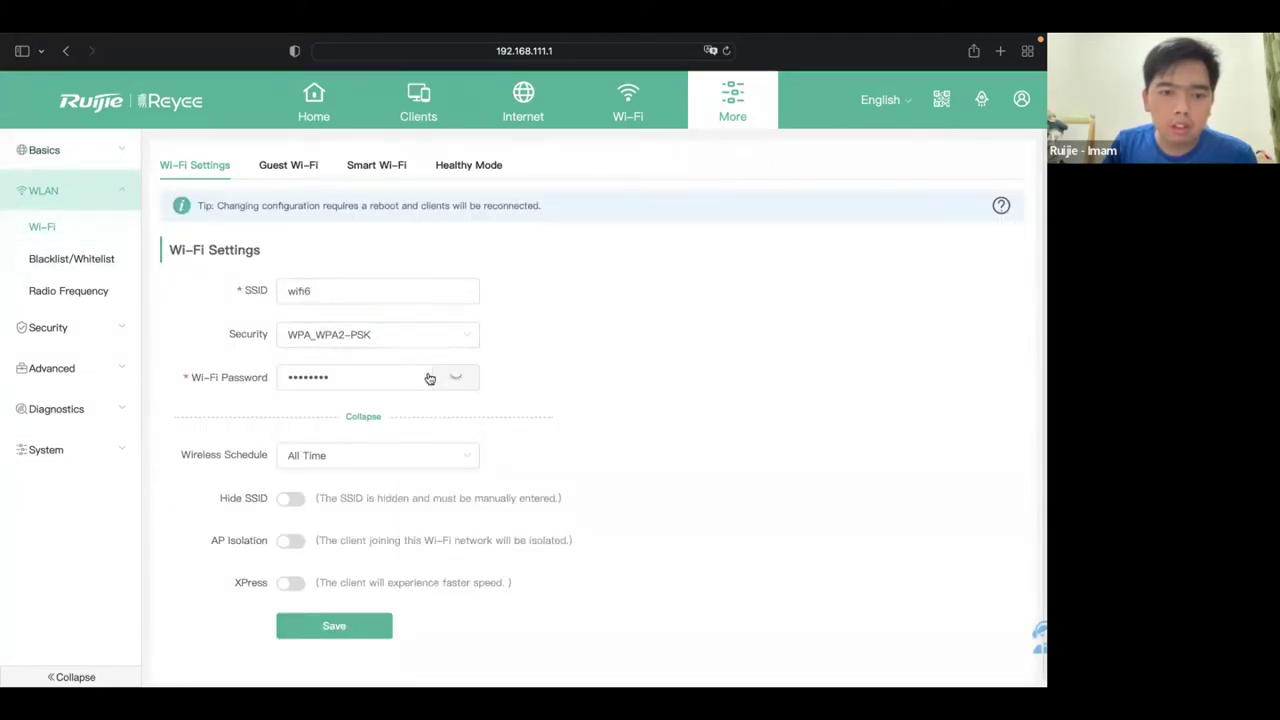
{"action": "left_click", "coordinate": [352, 460]}
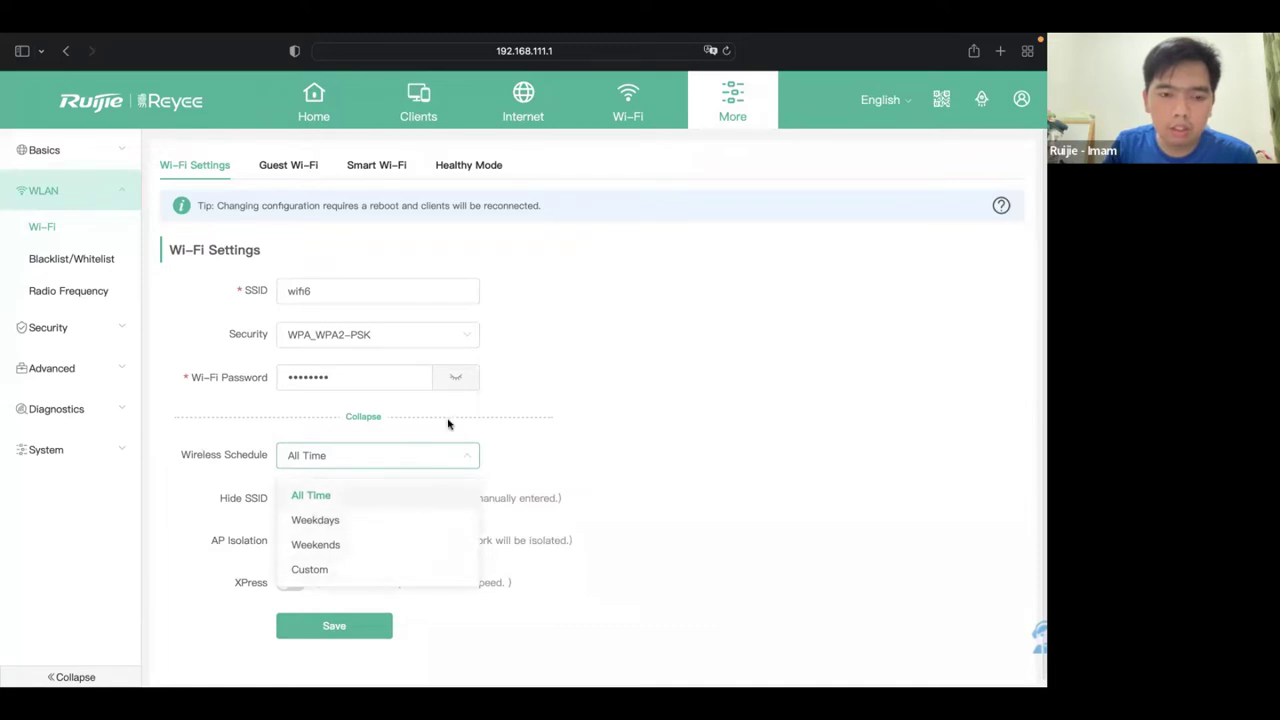
{"action": "left_click", "coordinate": [589, 398]}
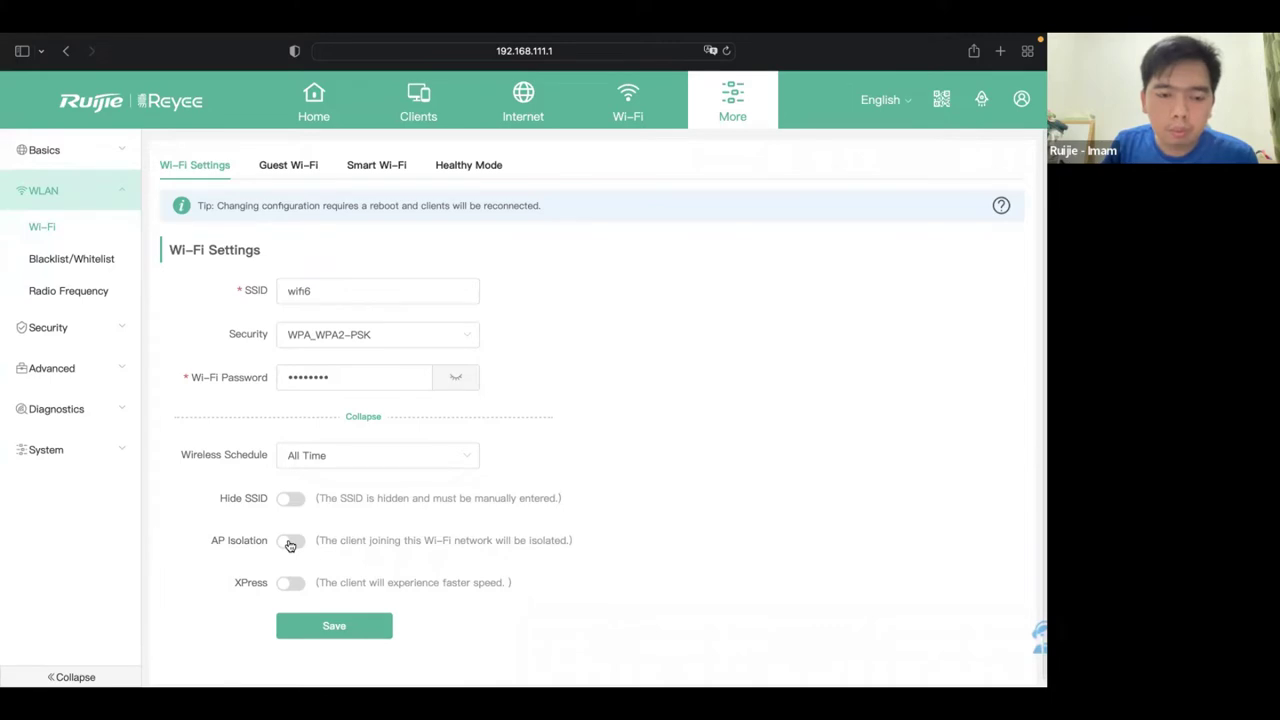
{"action": "scroll", "coordinate": [374, 543], "scroll_direction": "down", "scroll_amount": 1}
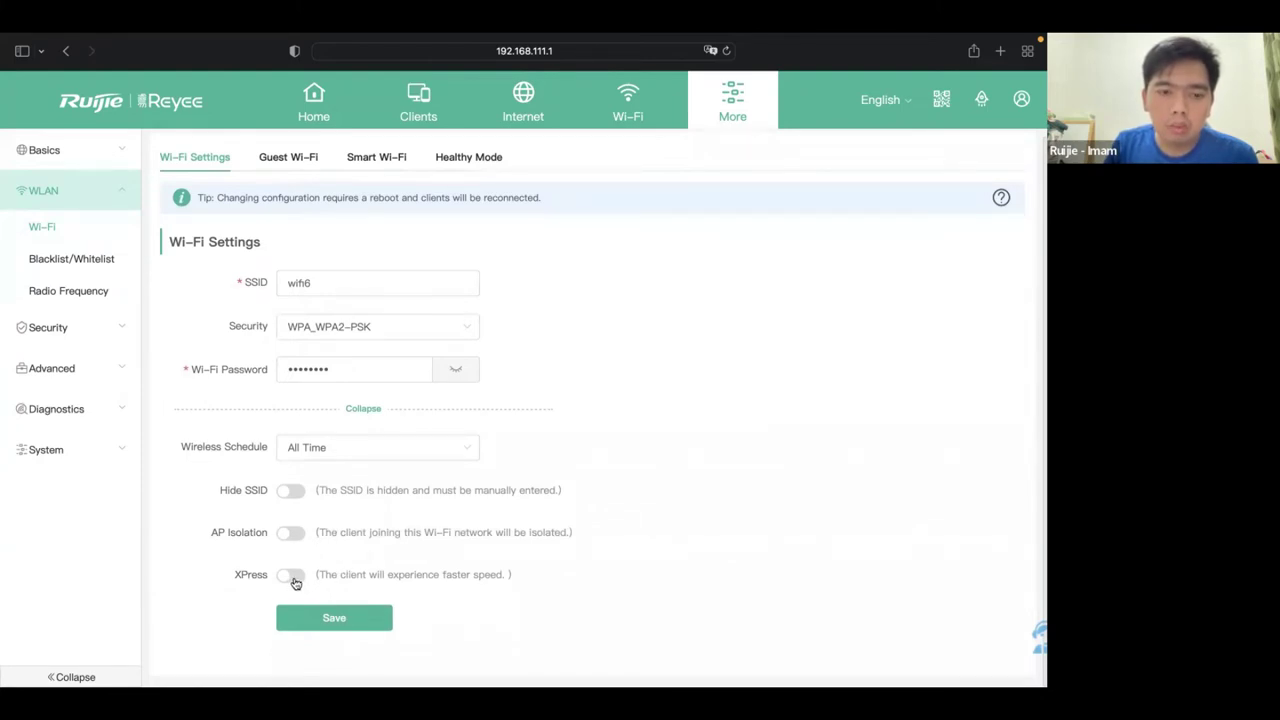
- Examine the Guest Wi-Fi, Smart Wi-Fi and Healthy Mode settings and the WLAN Blacklist/Whitelist without changing any
{"action": "left_click", "coordinate": [303, 160]}
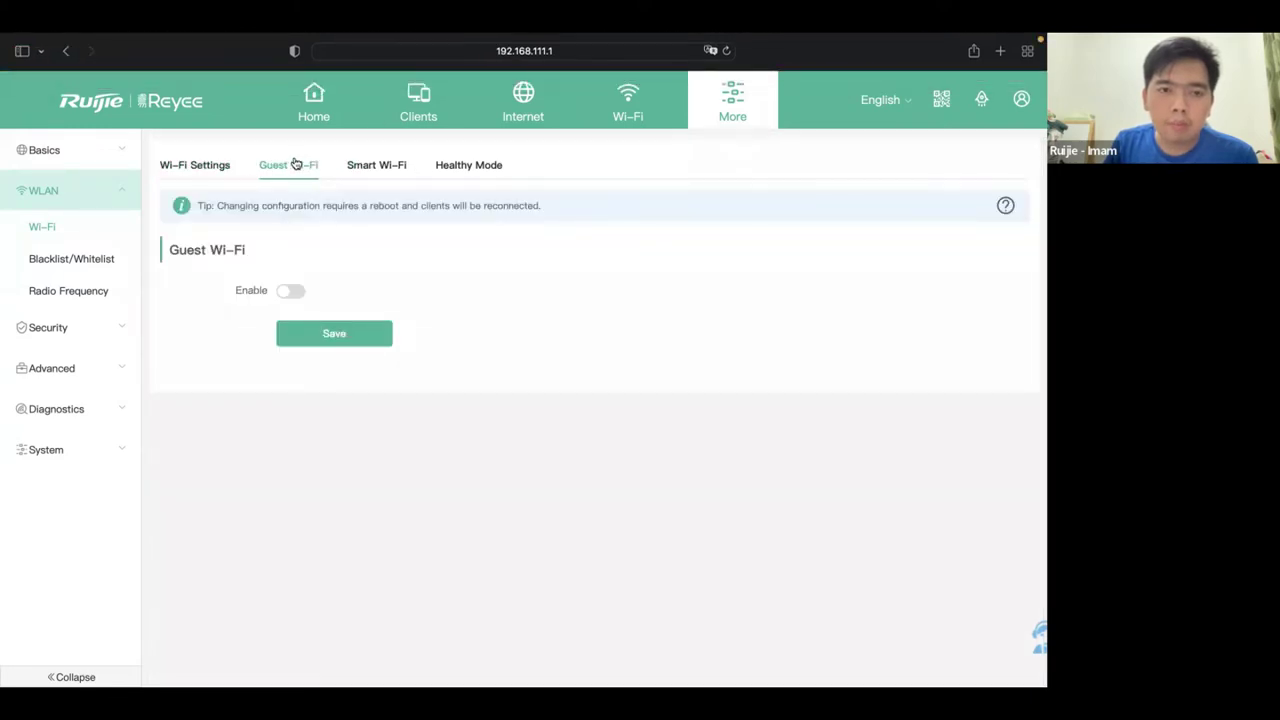
{"action": "left_click", "coordinate": [205, 164]}
{"action": "left_click", "coordinate": [291, 163]}
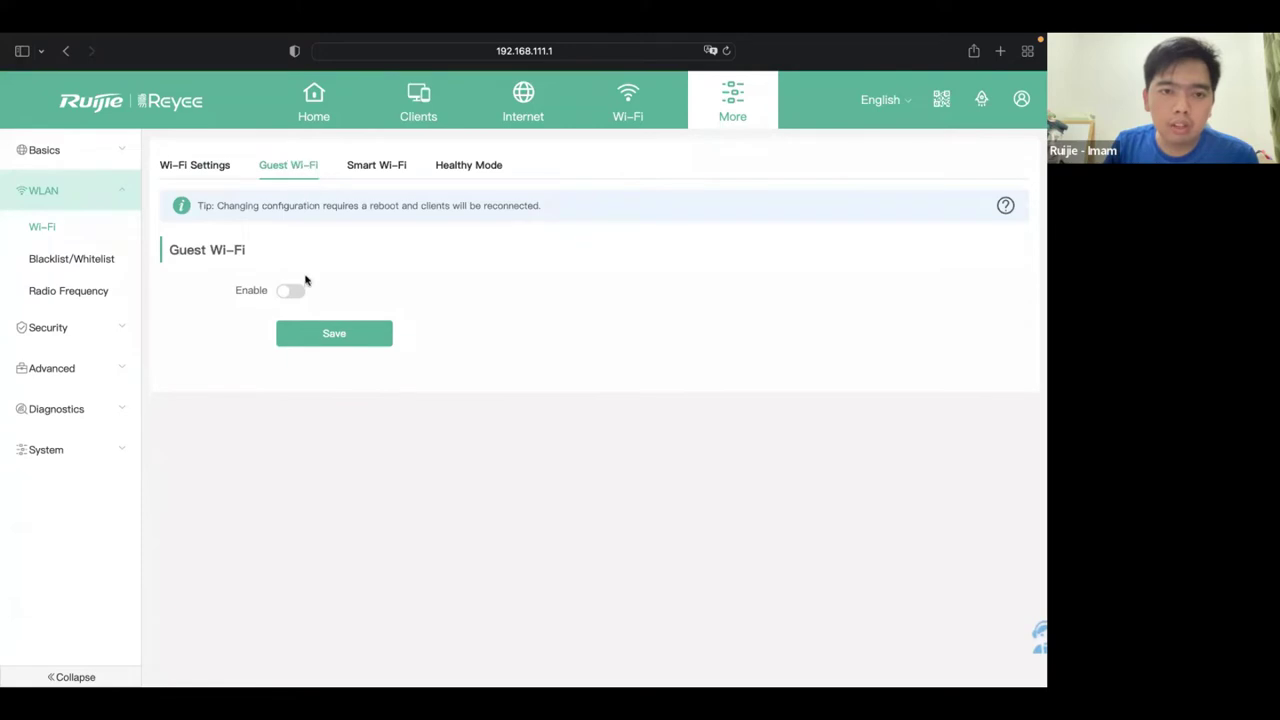
{"action": "left_click", "coordinate": [391, 164]}
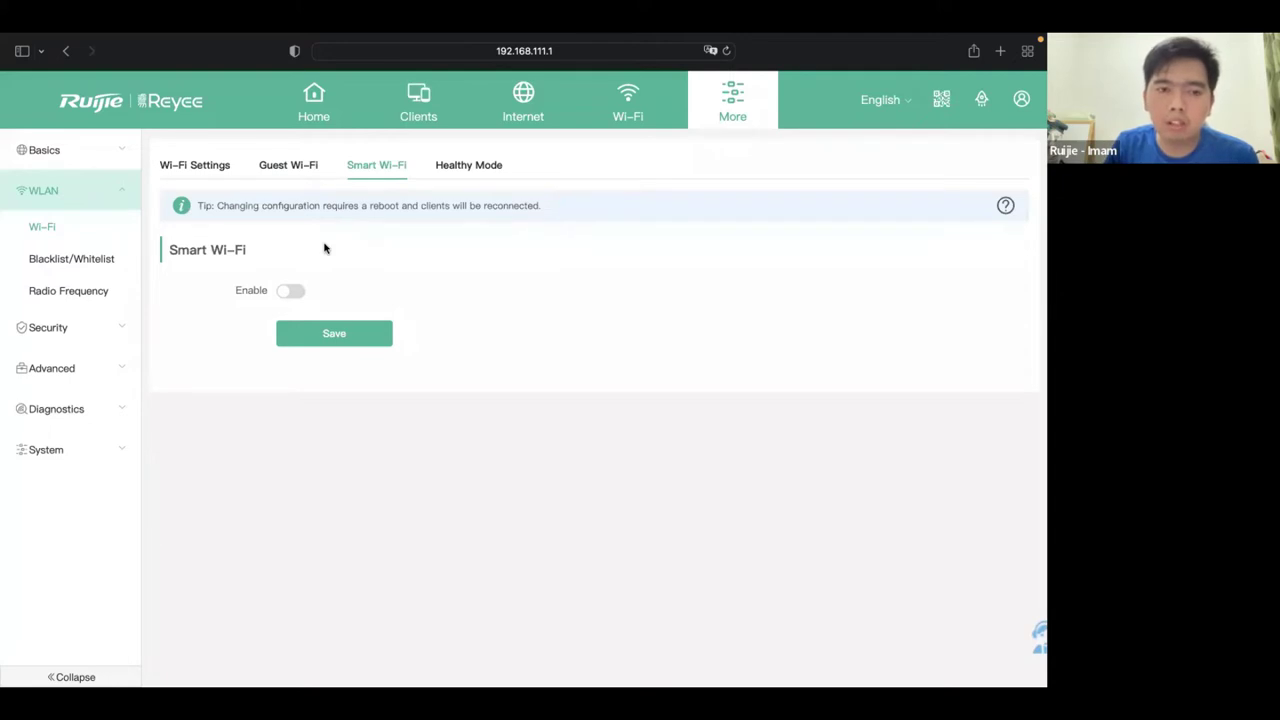
{"action": "left_click", "coordinate": [466, 178]}
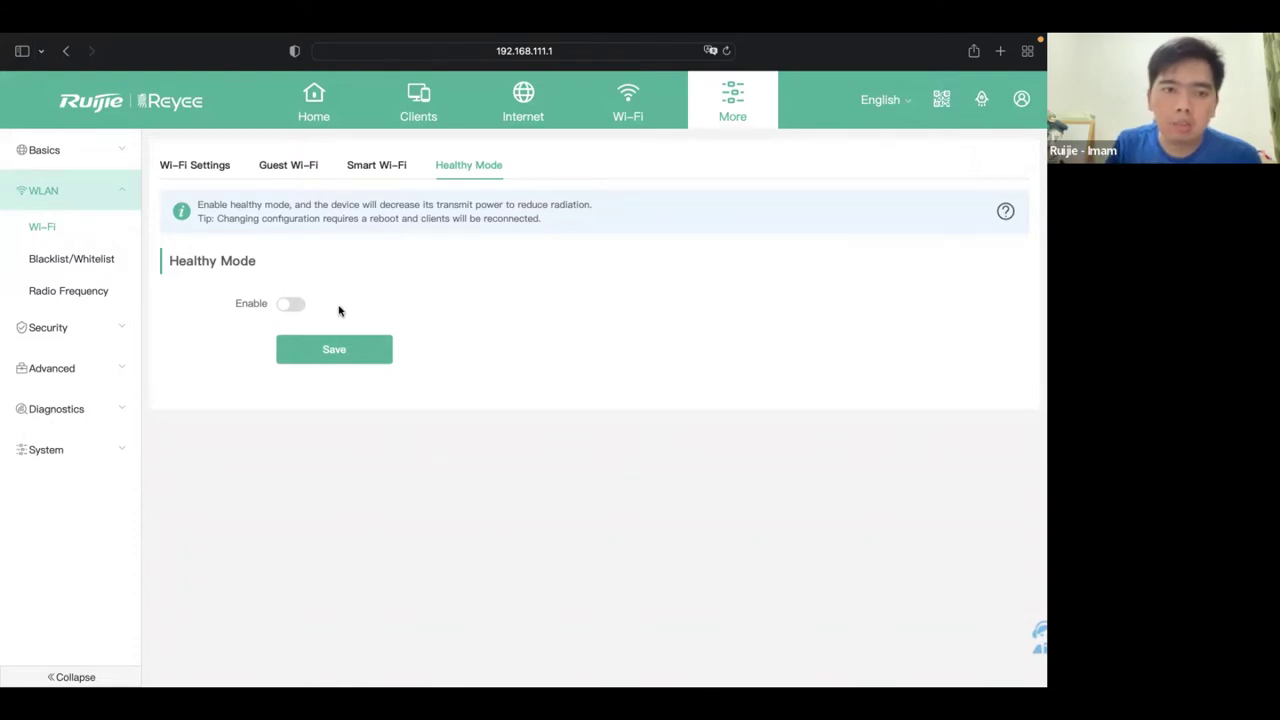
{"action": "left_click", "coordinate": [116, 268]}
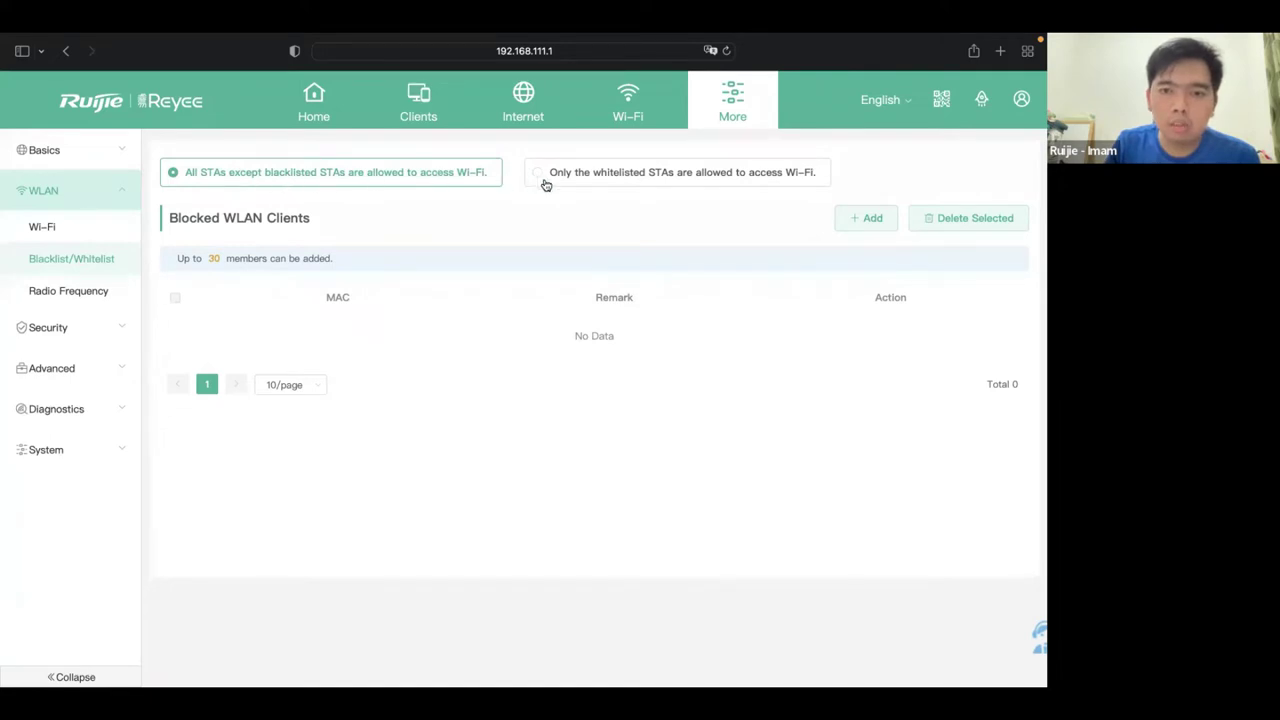
- Examine the Radio Frequency settings, including the 2.4G channel width and 2.4G channel choices, keeping the current selections
{"action": "left_click", "coordinate": [89, 291]}
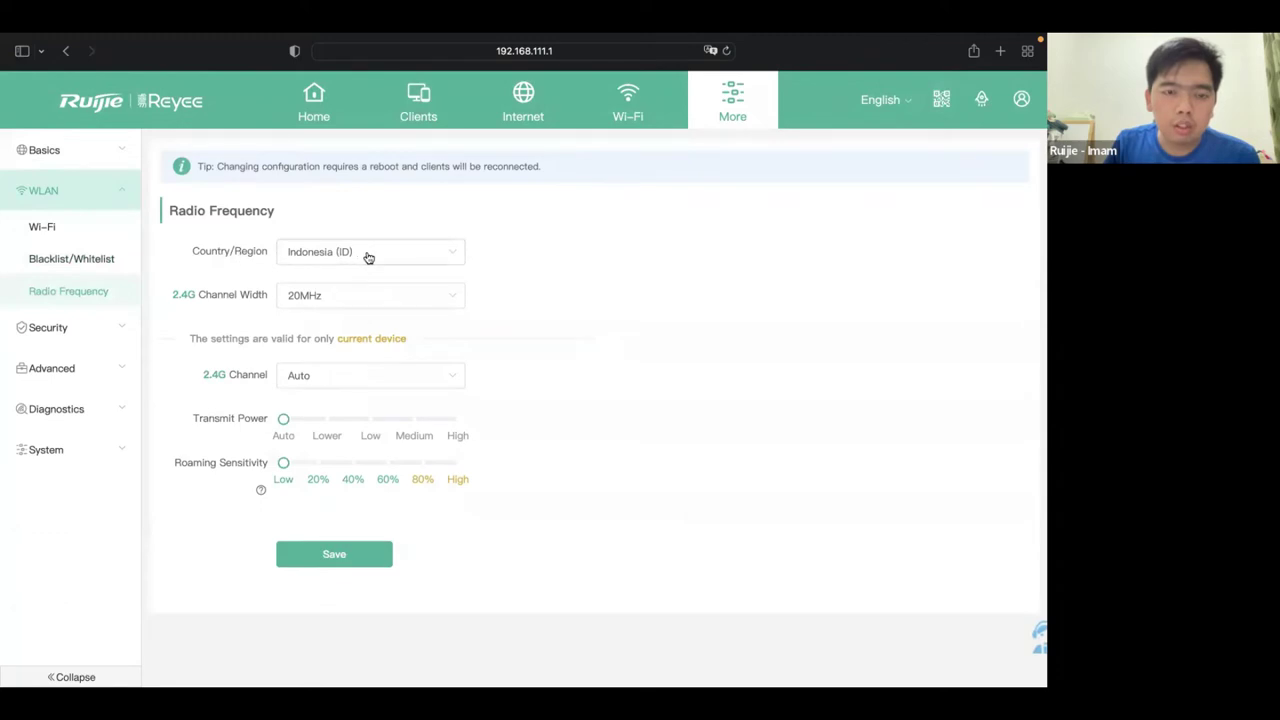
{"action": "left_click", "coordinate": [361, 301]}
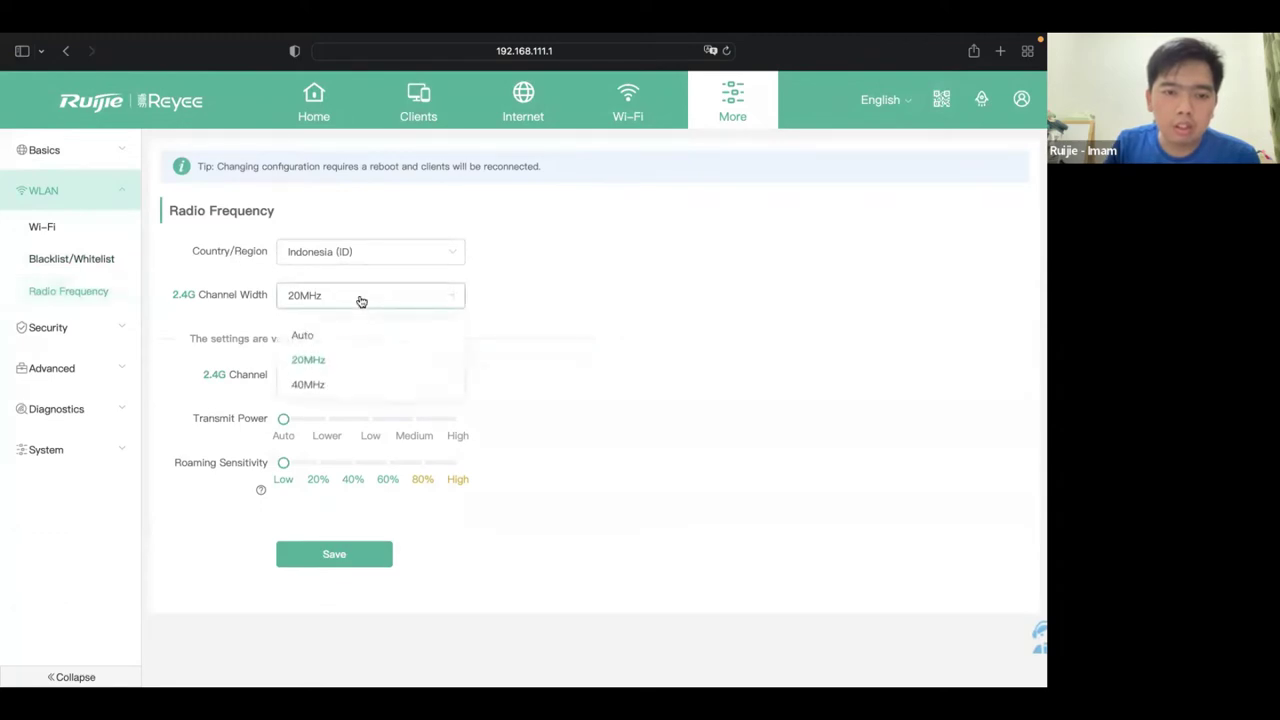
{"action": "left_click", "coordinate": [591, 289]}
{"action": "left_click", "coordinate": [443, 372]}
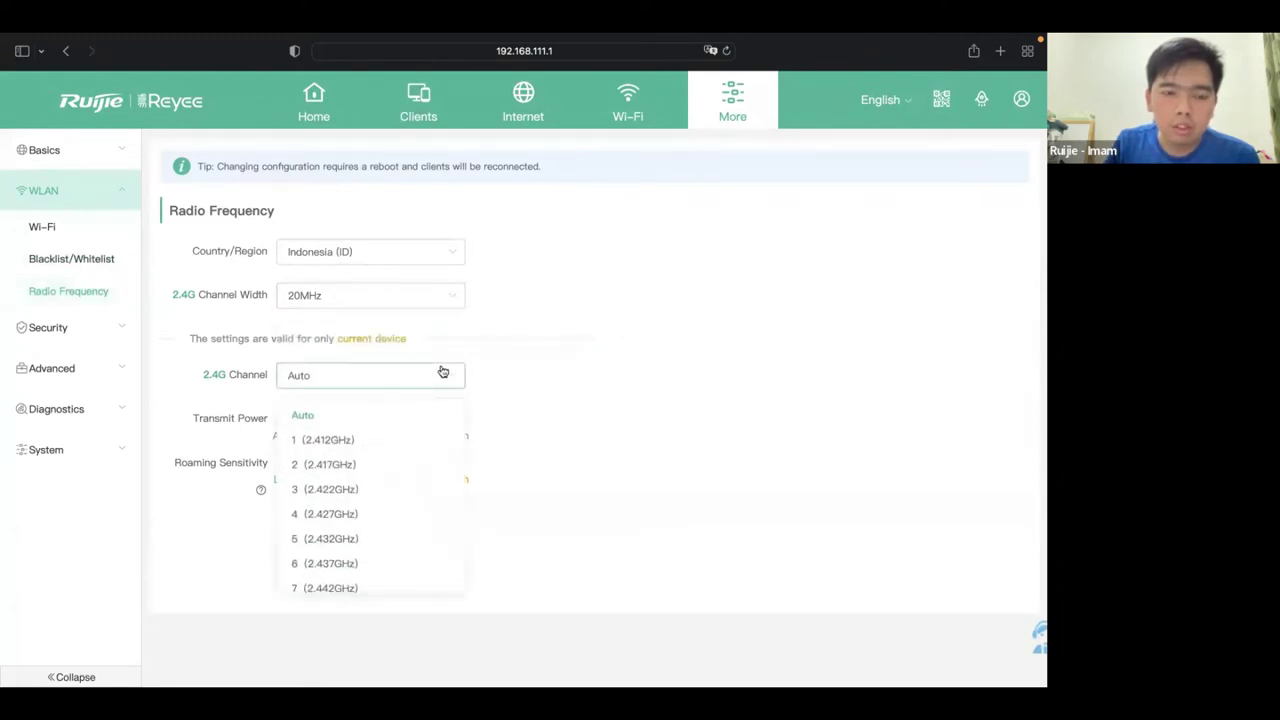
{"action": "scroll", "coordinate": [364, 560], "scroll_direction": "down", "scroll_amount": 3}
{"action": "left_click", "coordinate": [682, 331]}
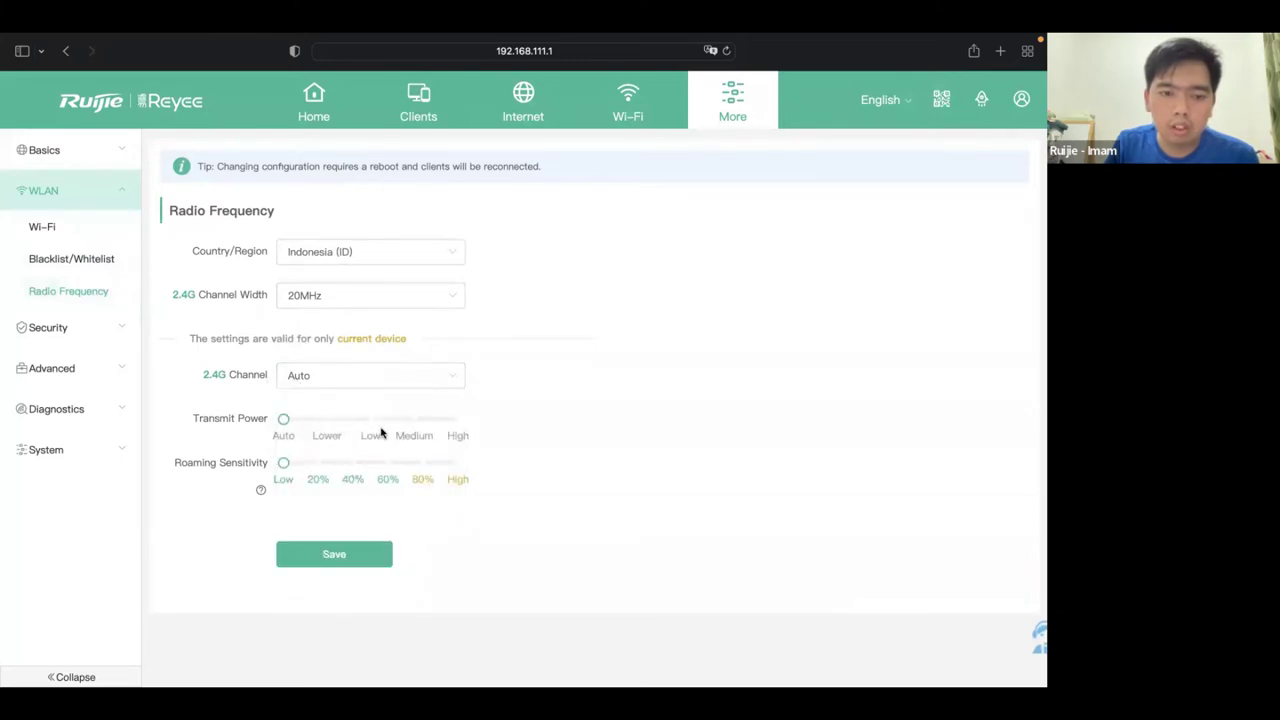
- Examine the ARP Guard option and the IP-MAC entries in the Security ARP List
{"action": "left_click", "coordinate": [94, 327]}
{"action": "left_click", "coordinate": [80, 268]}
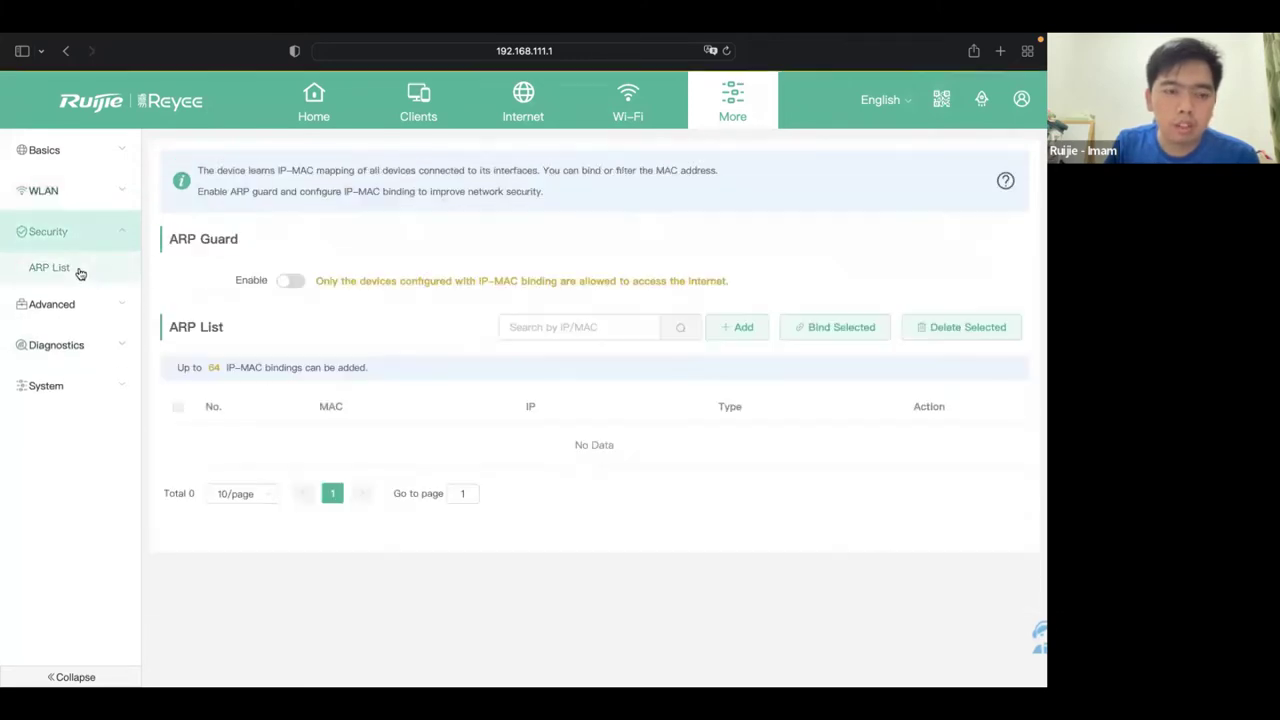
{"action": "scroll", "coordinate": [335, 314], "scroll_direction": "down", "scroll_amount": 3}
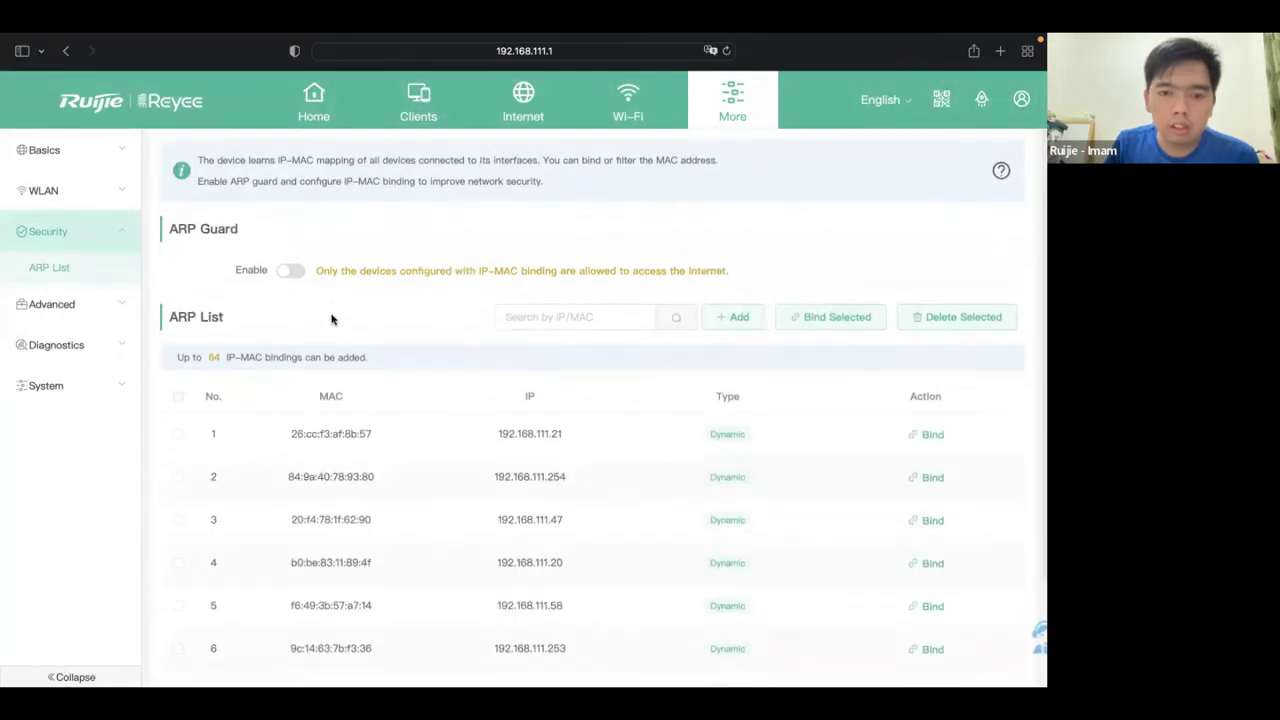
{"action": "scroll", "coordinate": [332, 317], "scroll_direction": "up", "scroll_amount": 3}
{"action": "scroll", "coordinate": [340, 365], "scroll_direction": "down", "scroll_amount": 2}
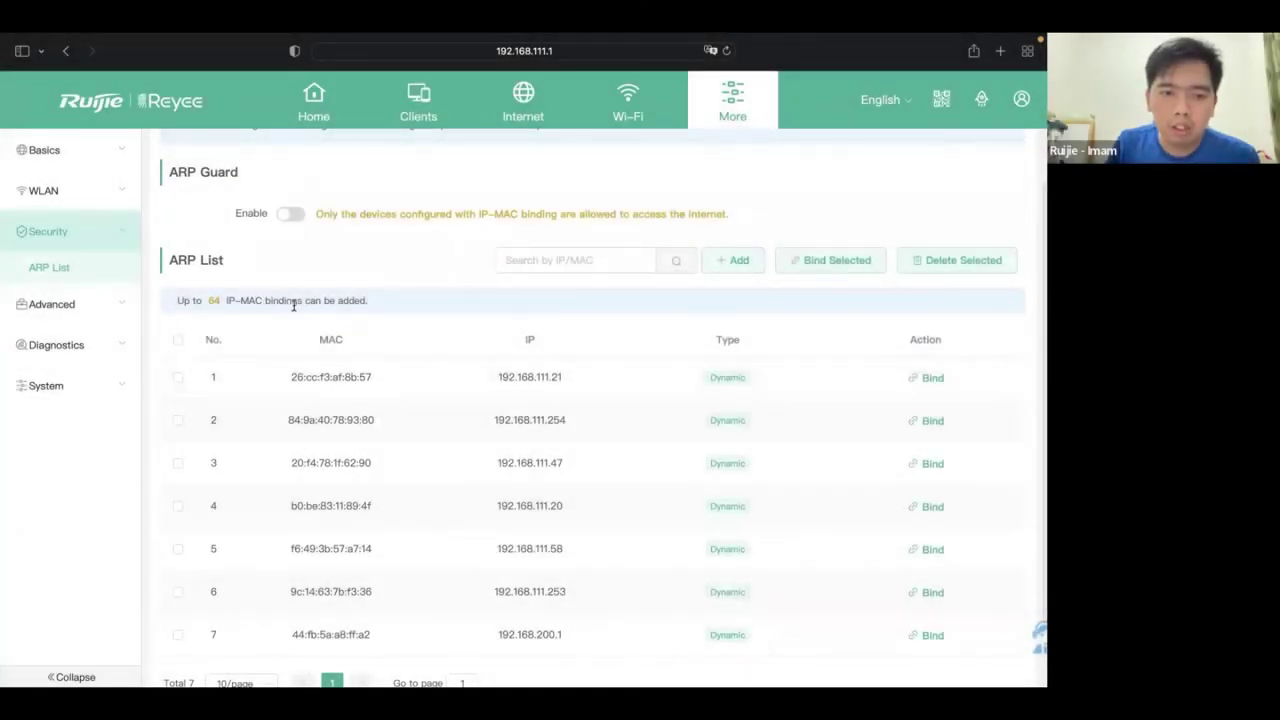
{"action": "scroll", "coordinate": [374, 417], "scroll_direction": "down", "scroll_amount": 1}
{"action": "scroll", "coordinate": [374, 417], "scroll_direction": "up", "scroll_amount": 3}
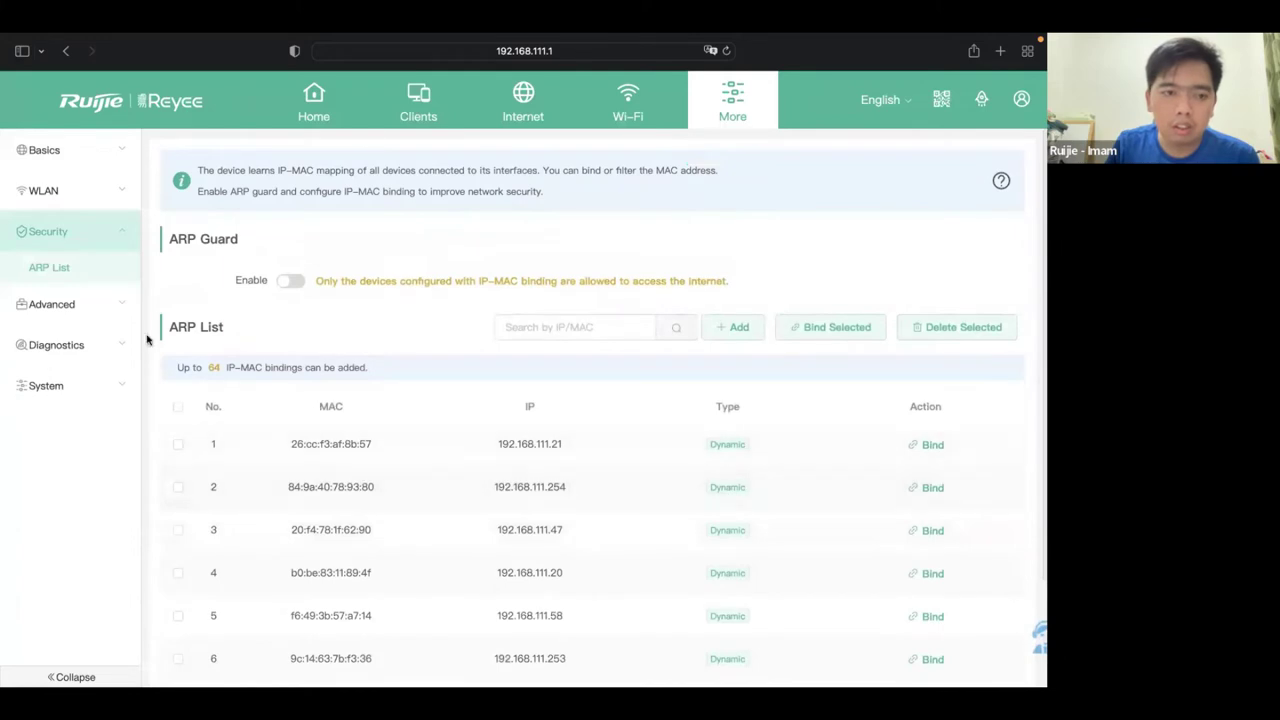
- Enable and save Smart Flow Control with 100 Mbps up and down WAN bandwidth, and view the Custom Policy list
{"action": "left_click", "coordinate": [104, 304]}
{"action": "left_click", "coordinate": [105, 306]}
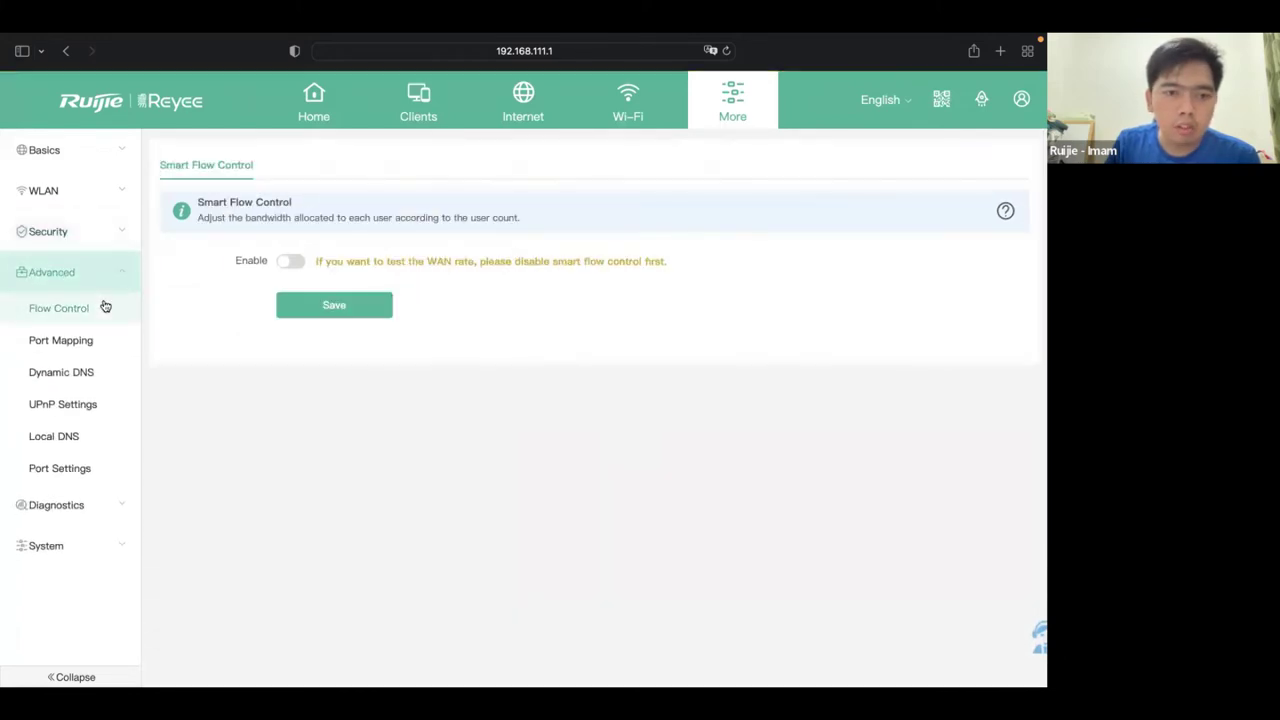
{"action": "left_click", "coordinate": [297, 264]}
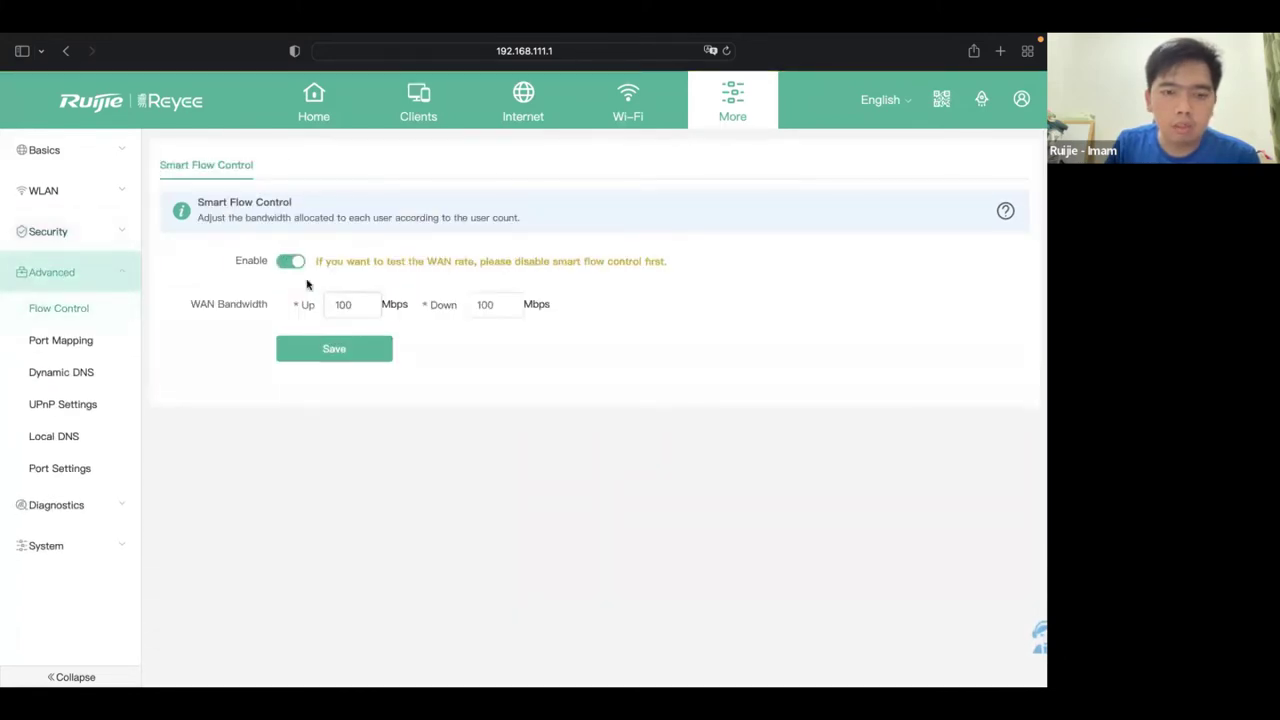
{"action": "left_click", "coordinate": [334, 346]}
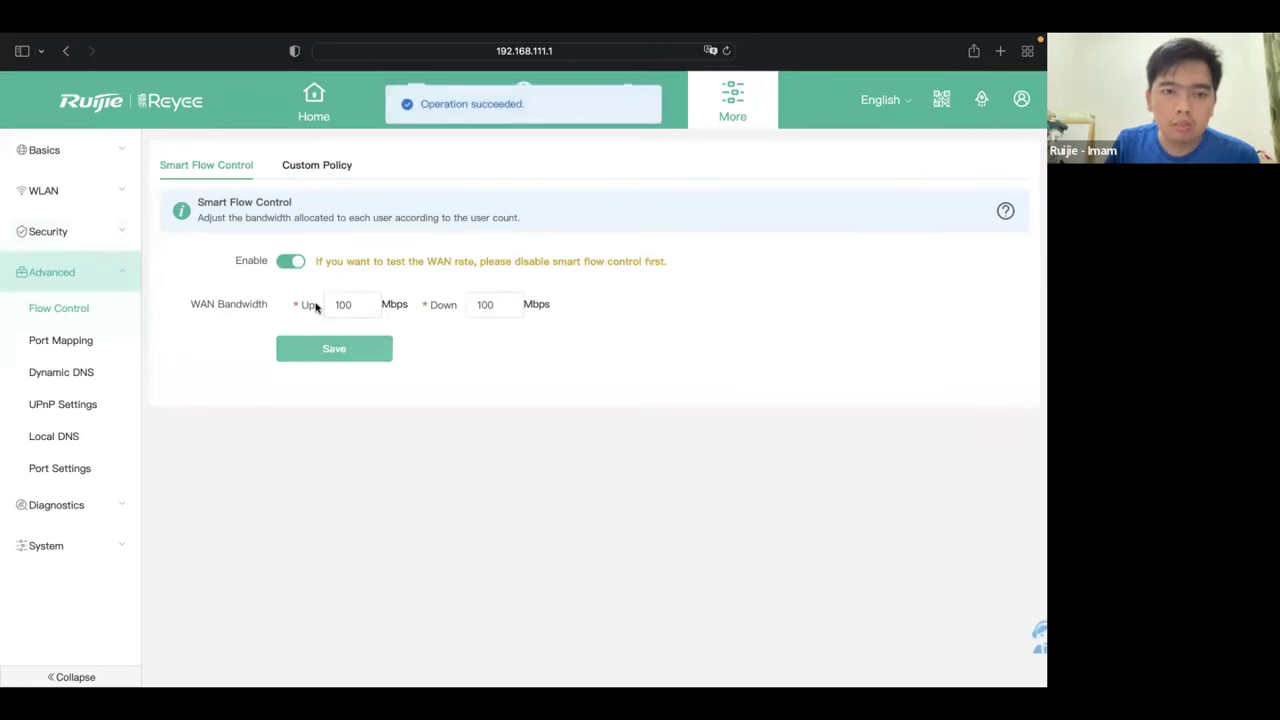
{"action": "left_click", "coordinate": [322, 172]}
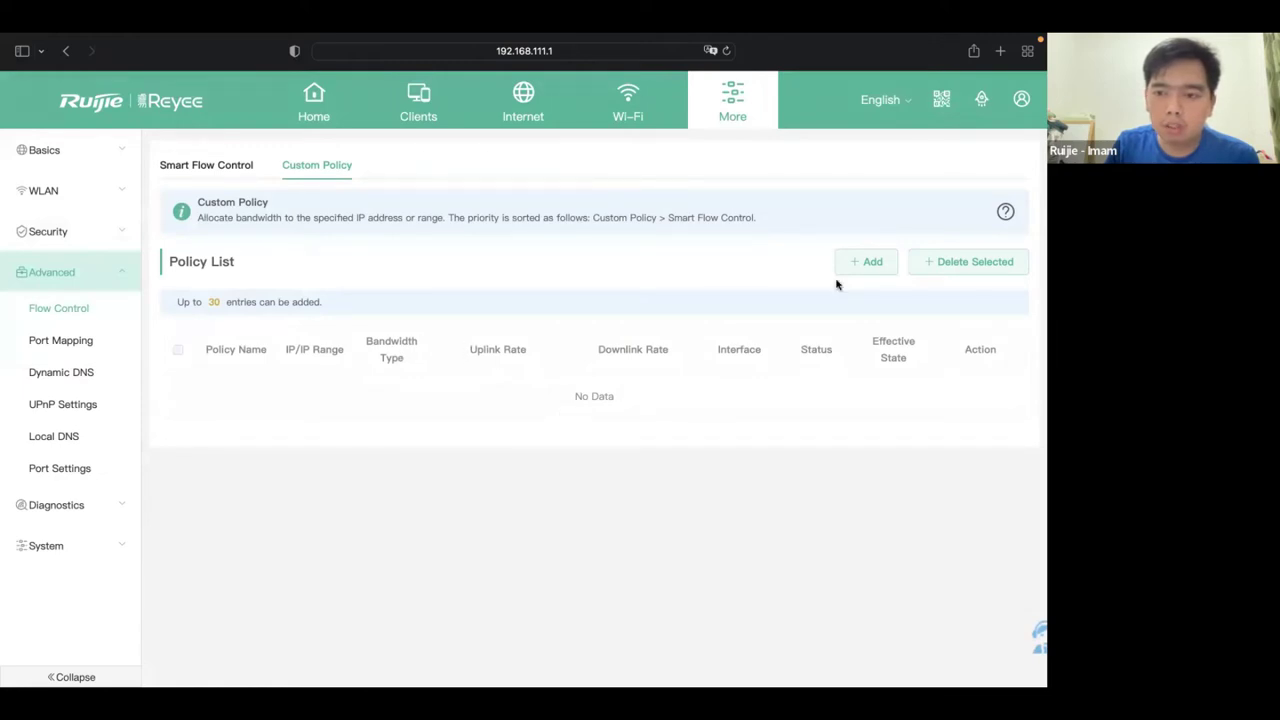
- Examine the advanced Port Mapping, NAT-DMZ, Dynamic DNS, UPnP, Local DNS and Port Settings pages without changing any
{"action": "left_click", "coordinate": [86, 340]}
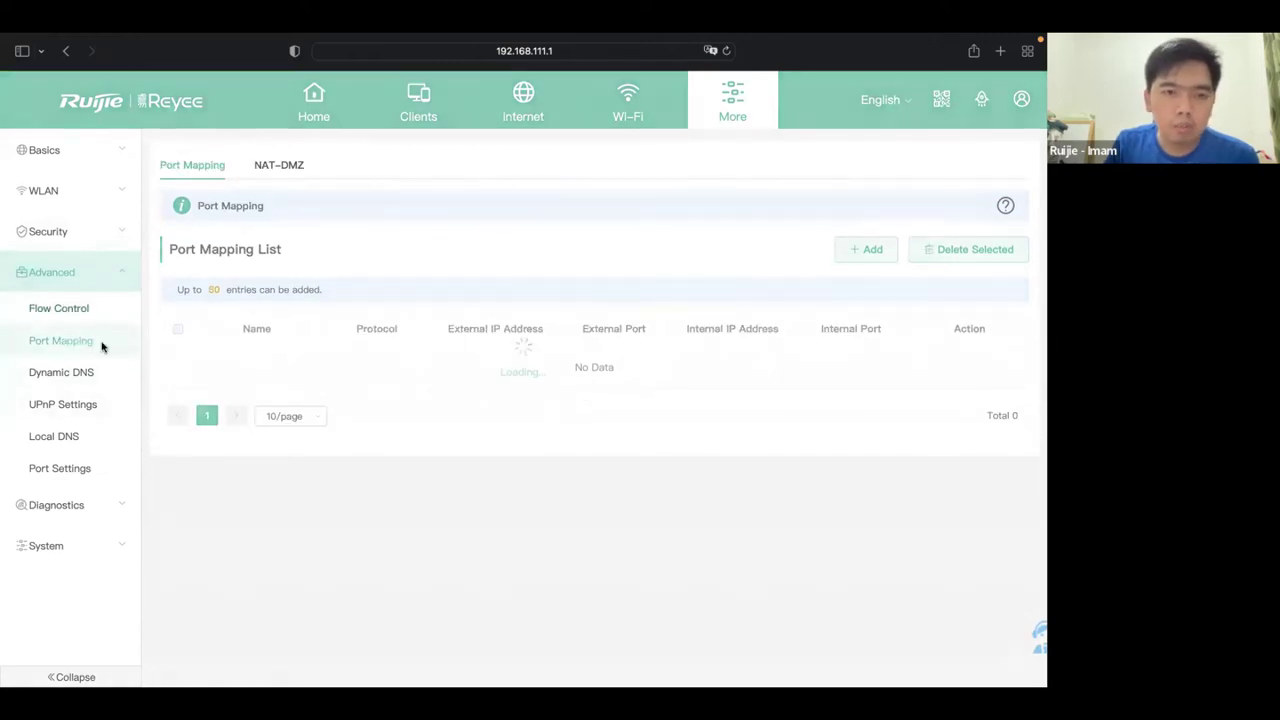
{"action": "left_click", "coordinate": [272, 170]}
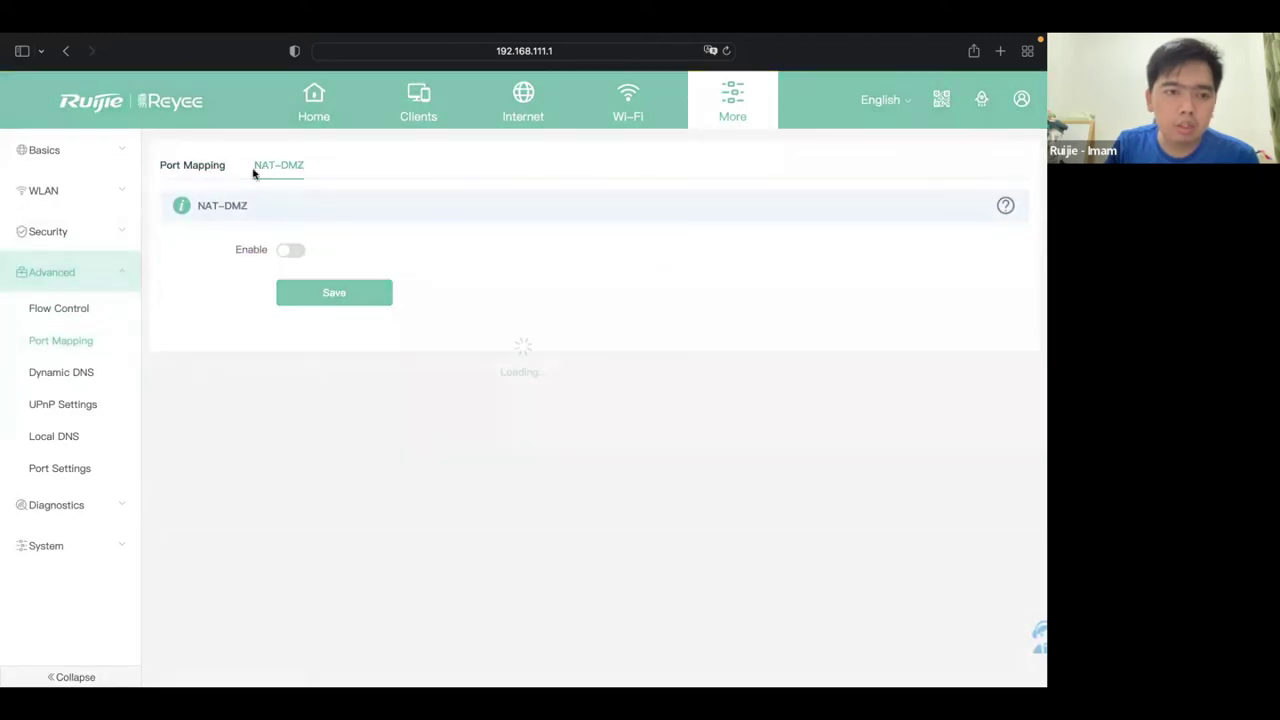
{"action": "left_click", "coordinate": [93, 372]}
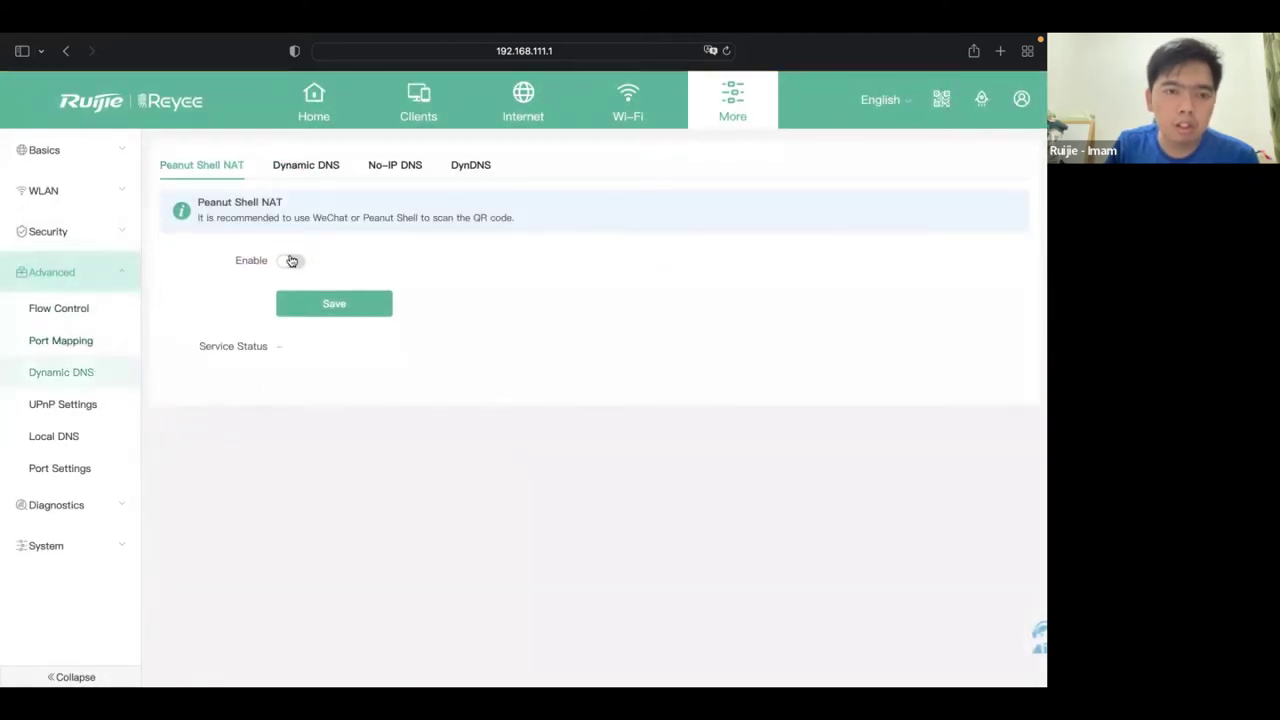
{"action": "left_click", "coordinate": [92, 405]}
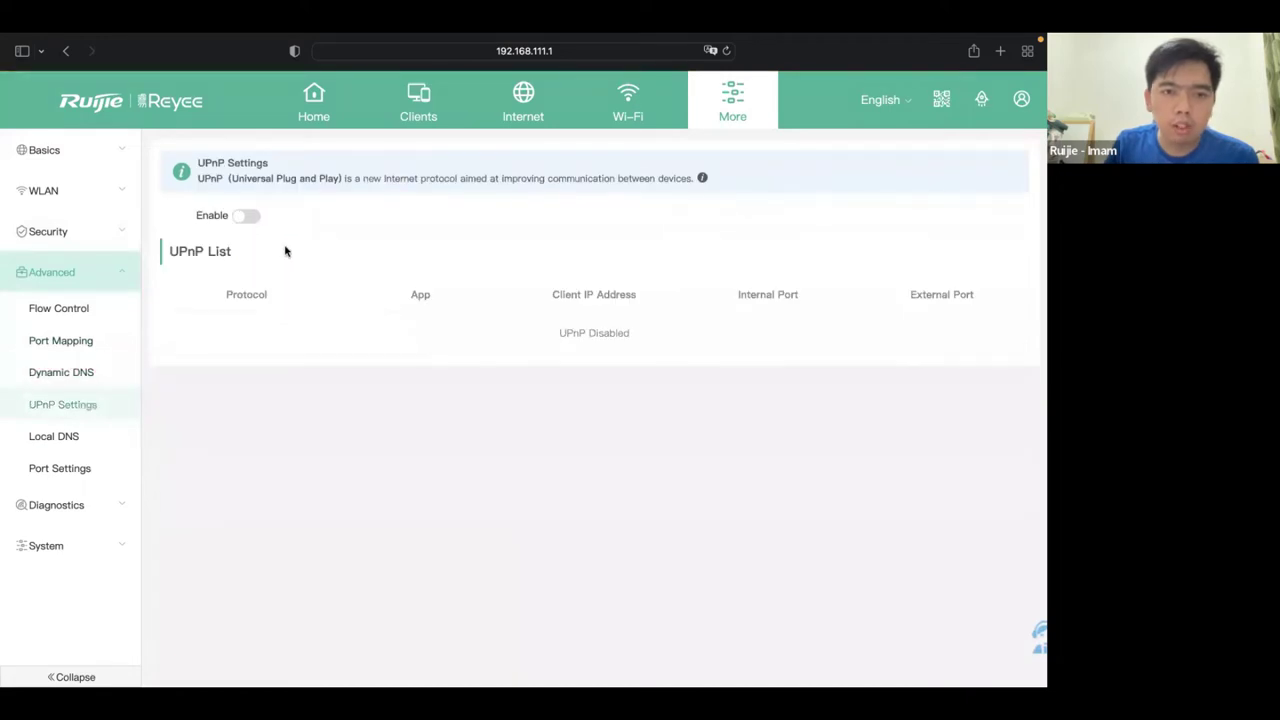
{"action": "left_click", "coordinate": [89, 438]}
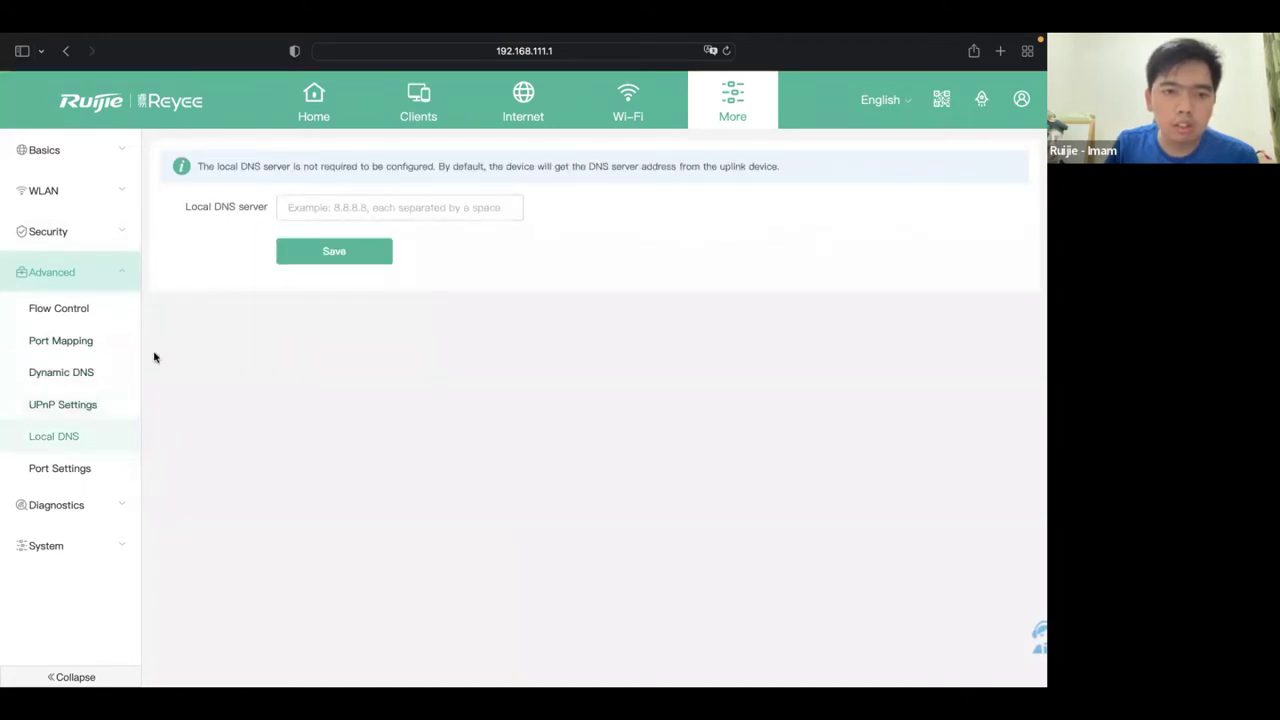
{"action": "left_click", "coordinate": [91, 470]}
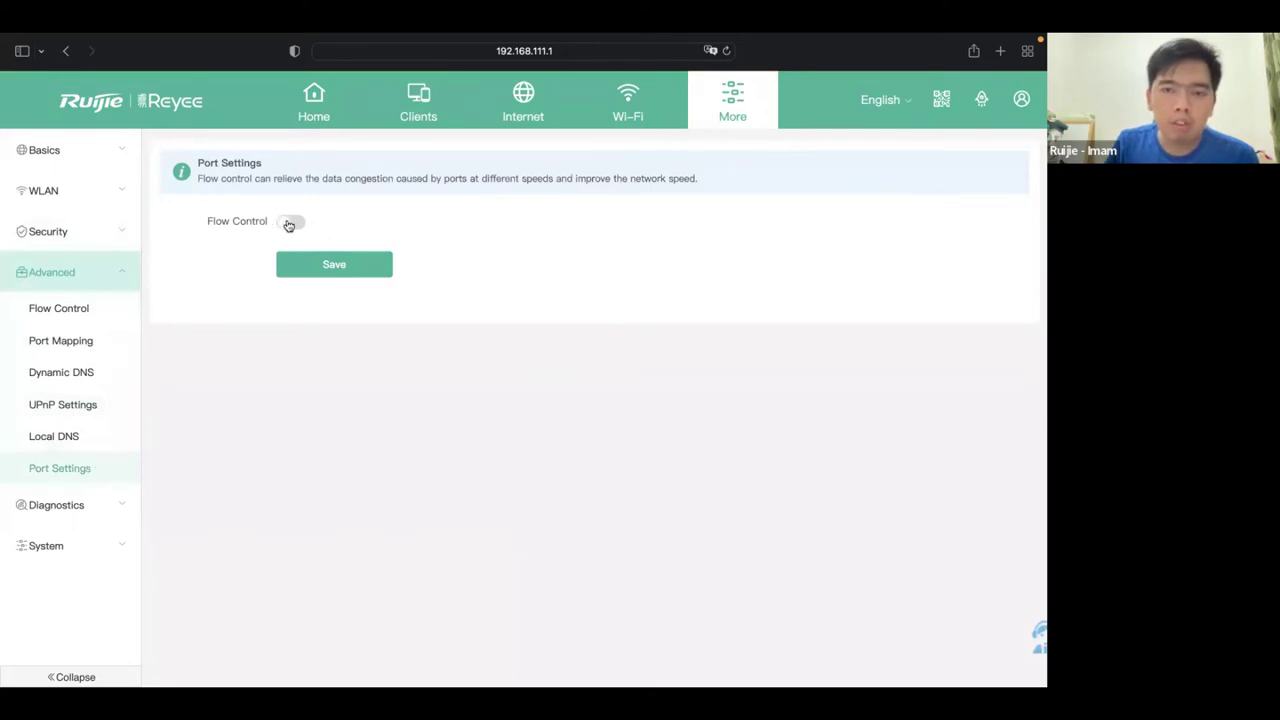
- Run the Network Check diagnostic on the router
{"action": "left_click", "coordinate": [90, 505]}
{"action": "left_click", "coordinate": [86, 349]}
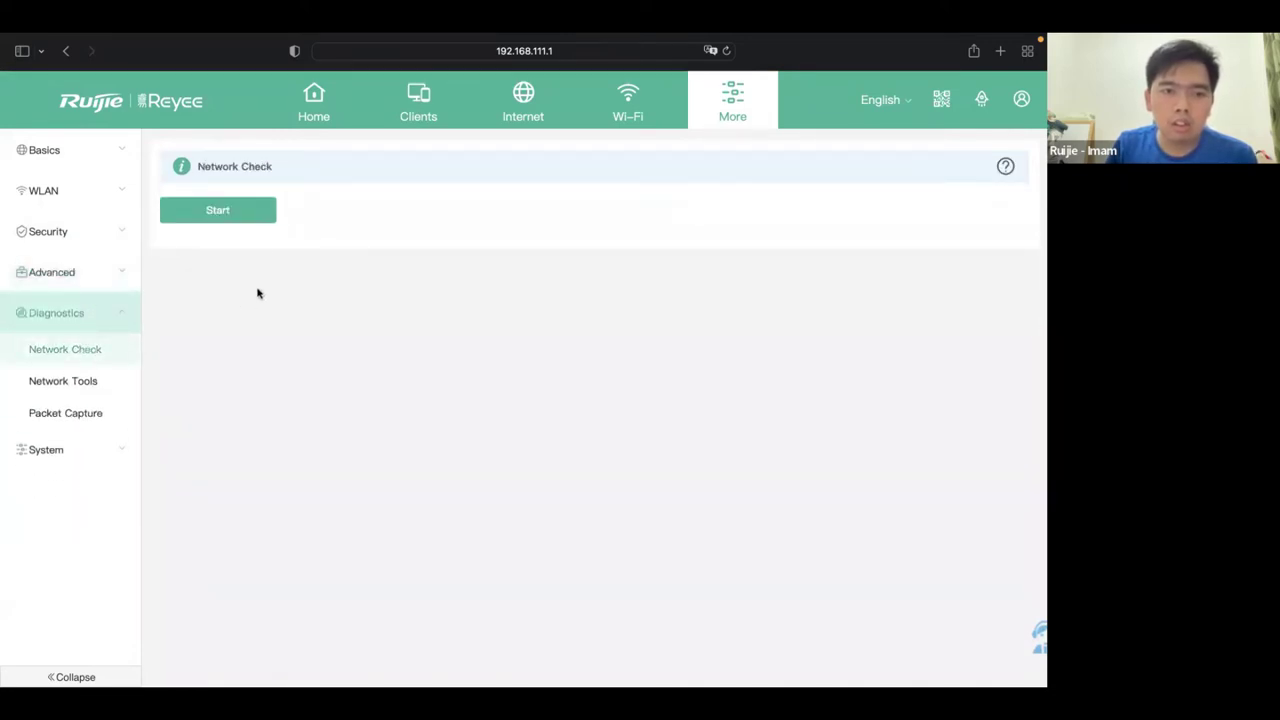
{"action": "left_click", "coordinate": [251, 215]}
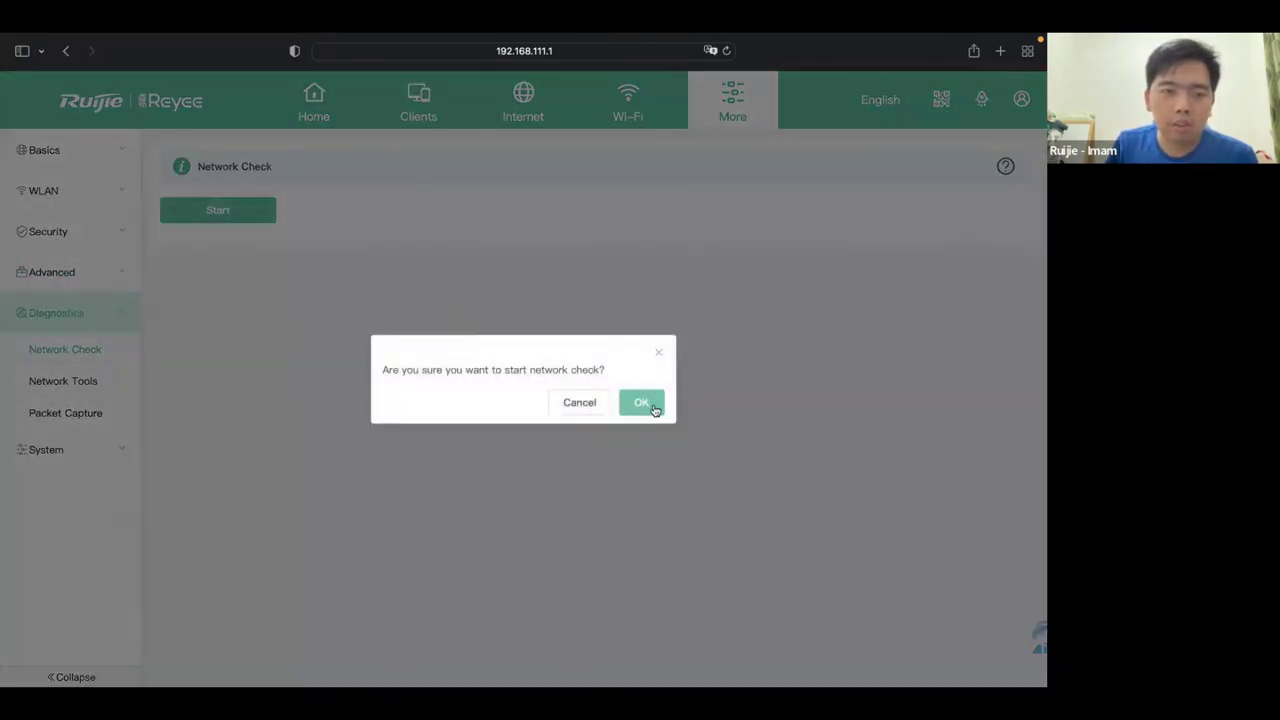
{"action": "left_click", "coordinate": [641, 403]}
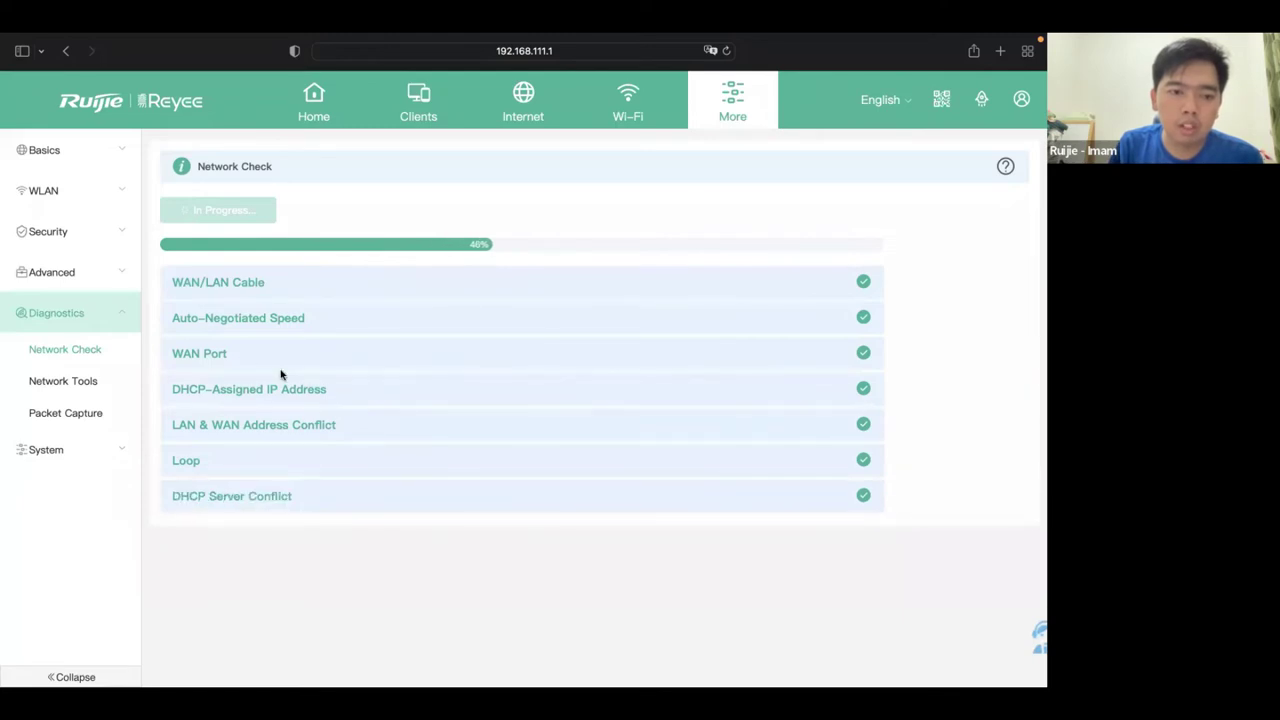
- Examine the System Time, Login Password and Session Timeout settings, and try to enable Remote Access
{"action": "left_click", "coordinate": [86, 450]}
{"action": "left_click", "coordinate": [77, 390]}
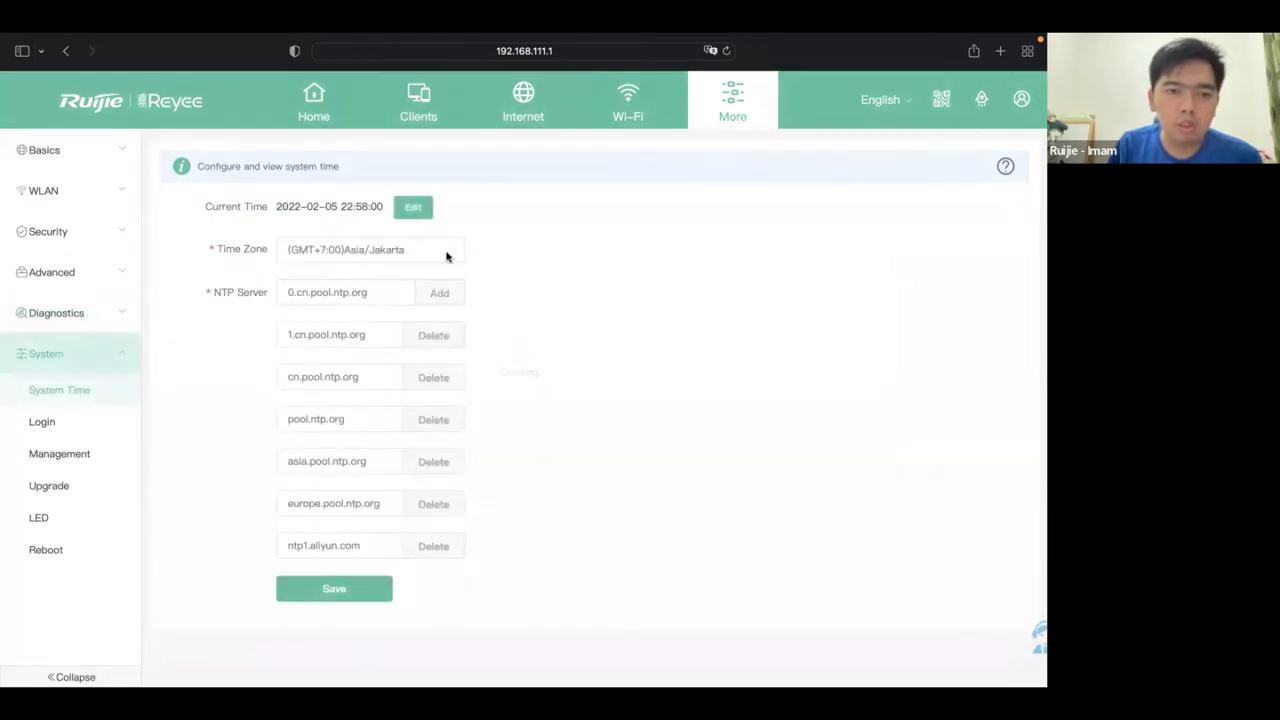
{"action": "left_click", "coordinate": [60, 418]}
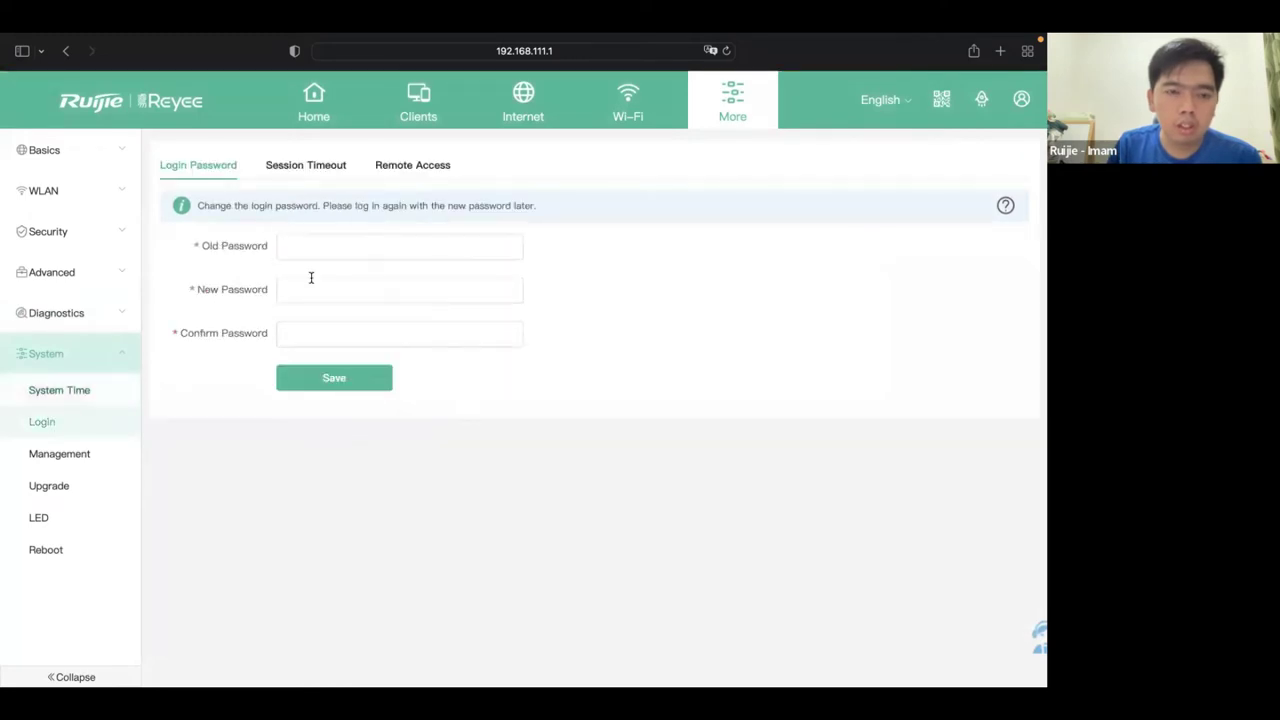
{"action": "left_click", "coordinate": [337, 172]}
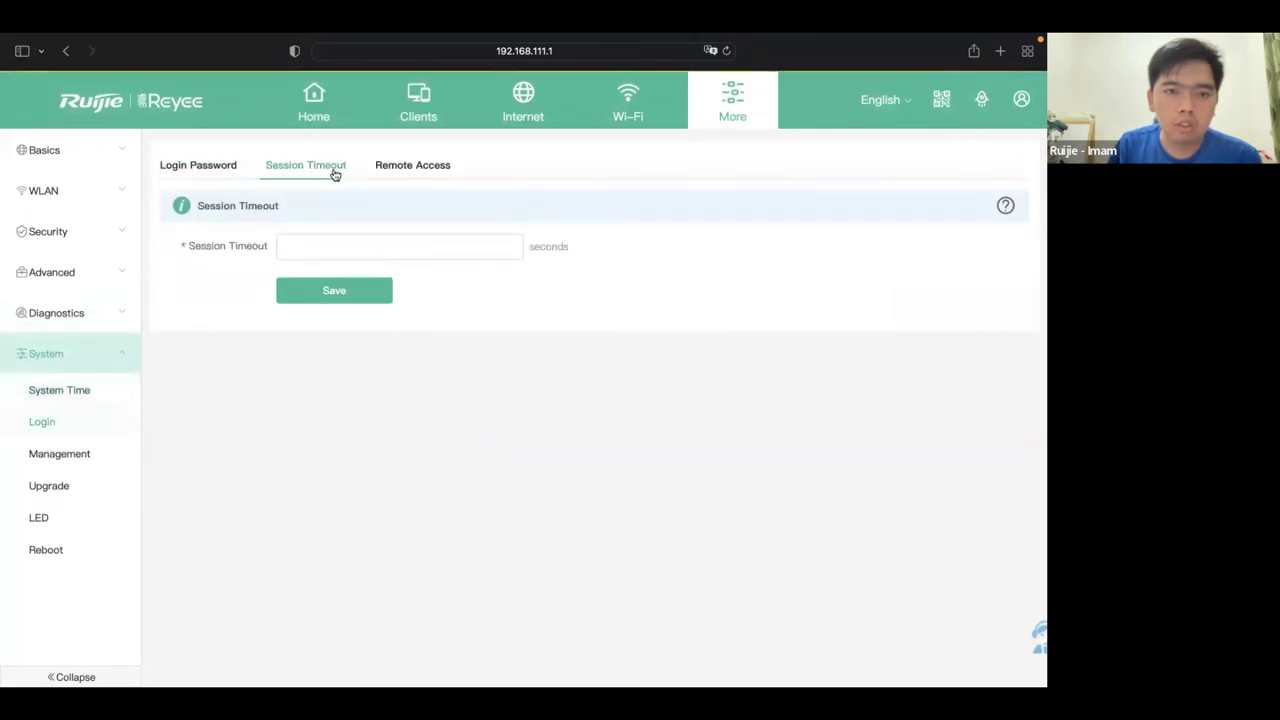
{"action": "left_click", "coordinate": [400, 177]}
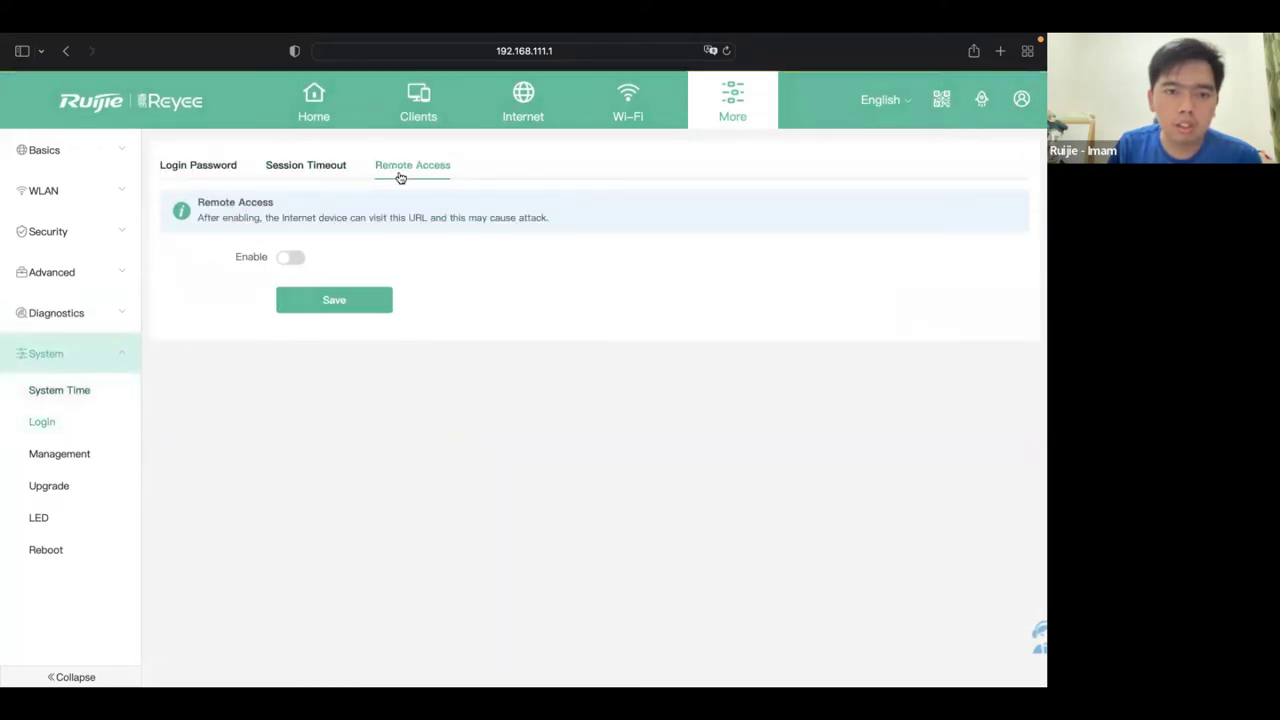
{"action": "left_click", "coordinate": [293, 258]}
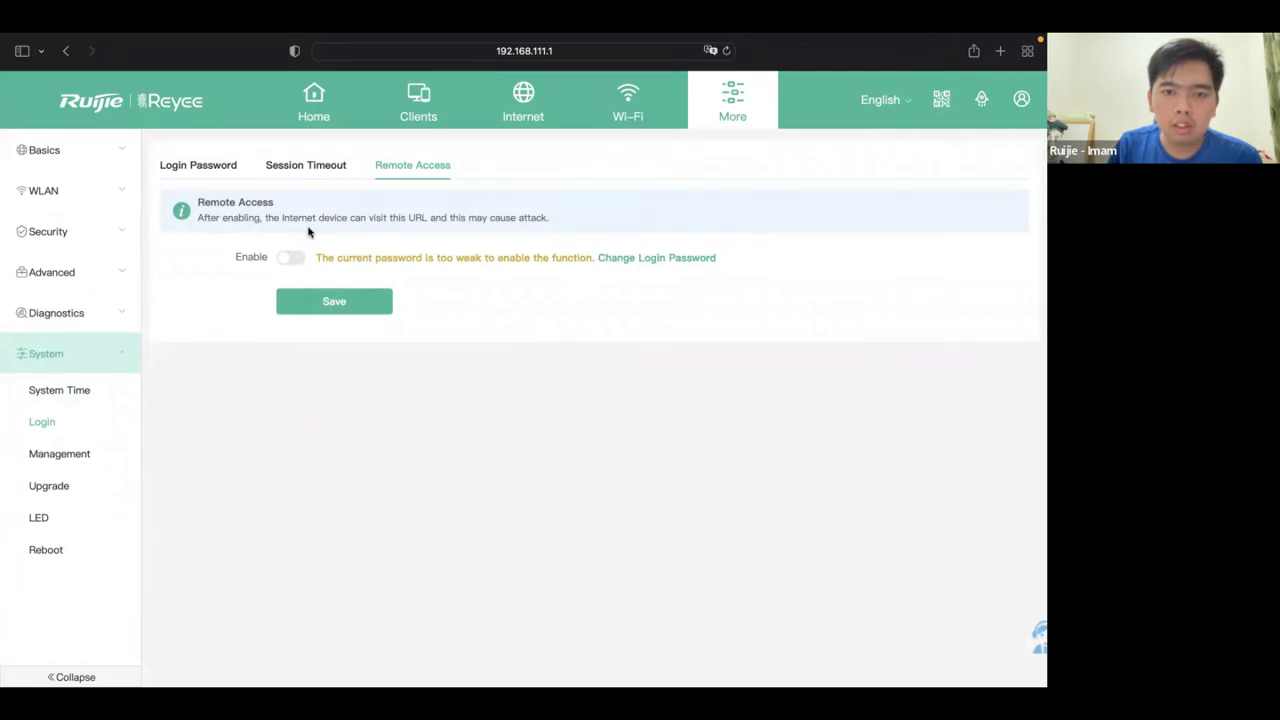
- Examine the system's Backup & Import, Reset, Online Upgrade and LED Status Control settings without changing any
{"action": "left_click", "coordinate": [67, 455]}
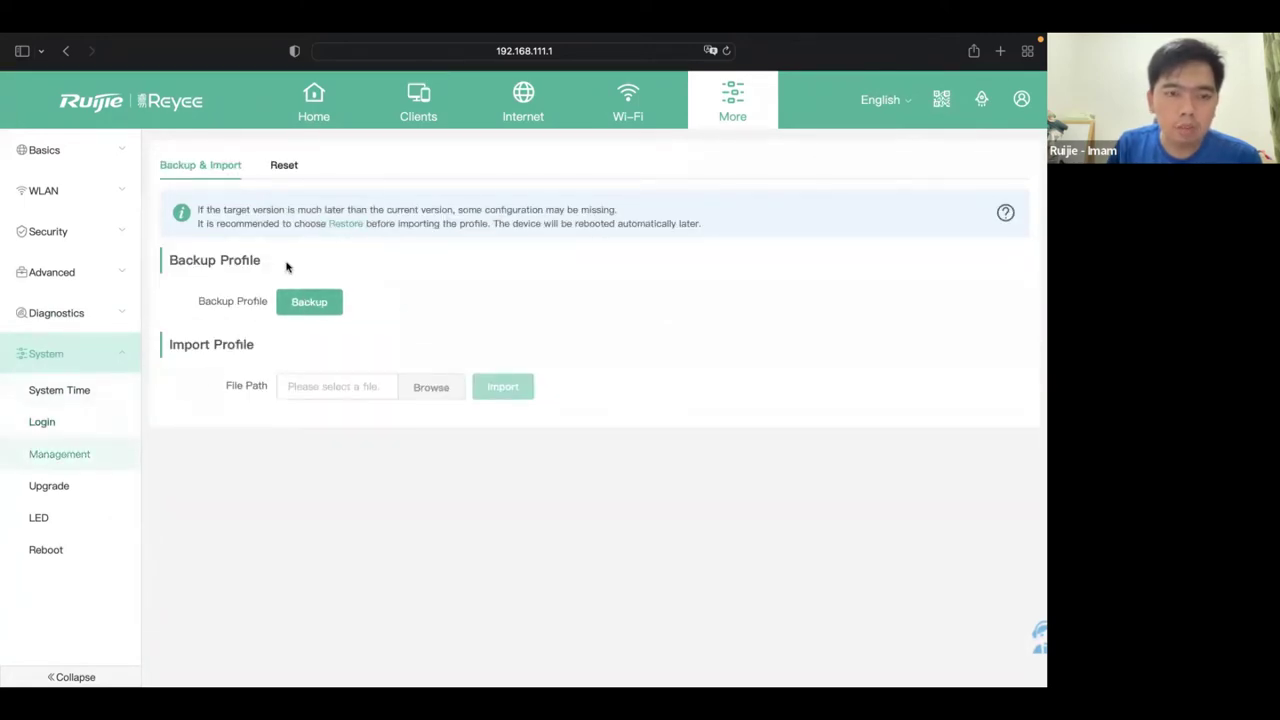
{"action": "left_click", "coordinate": [284, 168]}
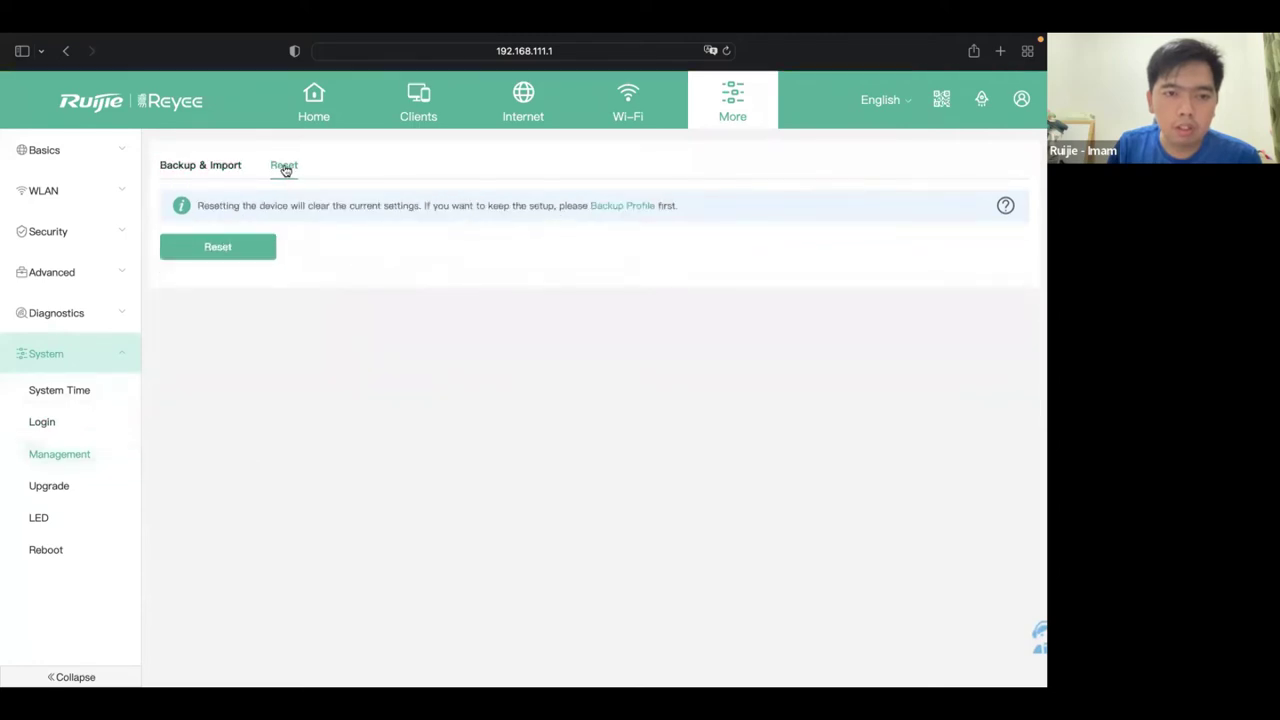
{"action": "left_click", "coordinate": [220, 168]}
{"action": "left_click", "coordinate": [80, 488]}
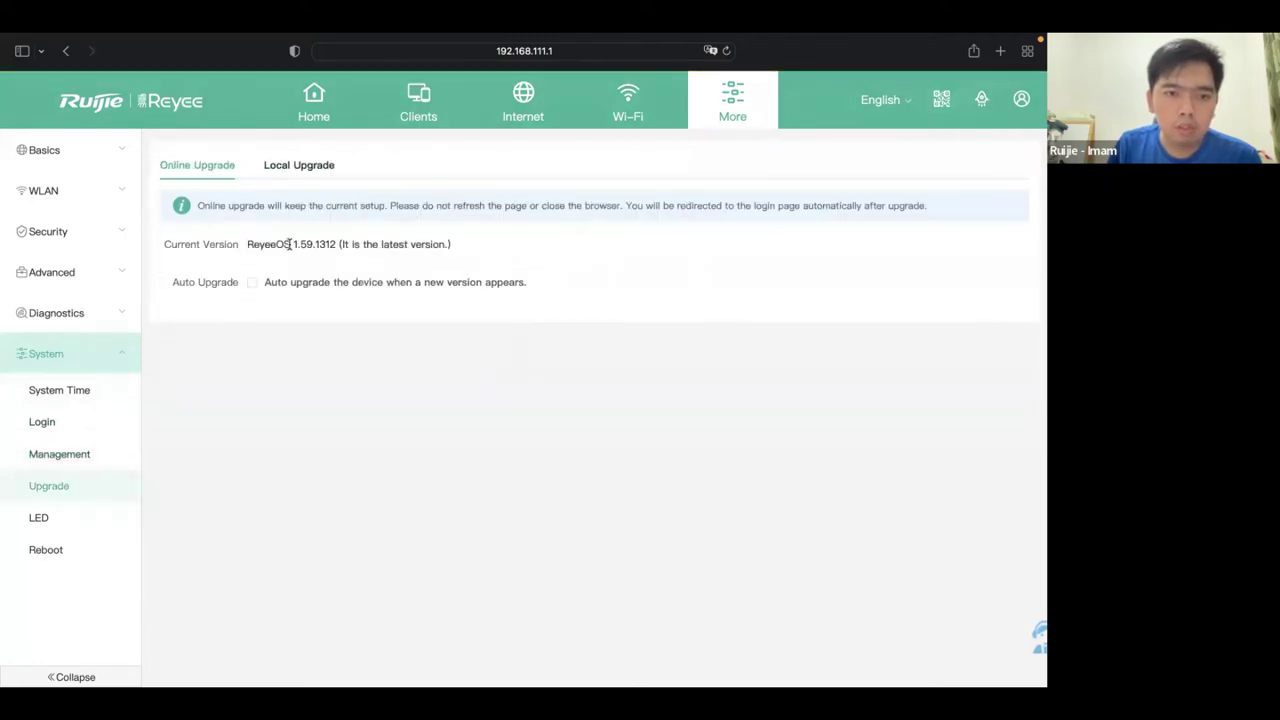
{"action": "left_click", "coordinate": [78, 518]}
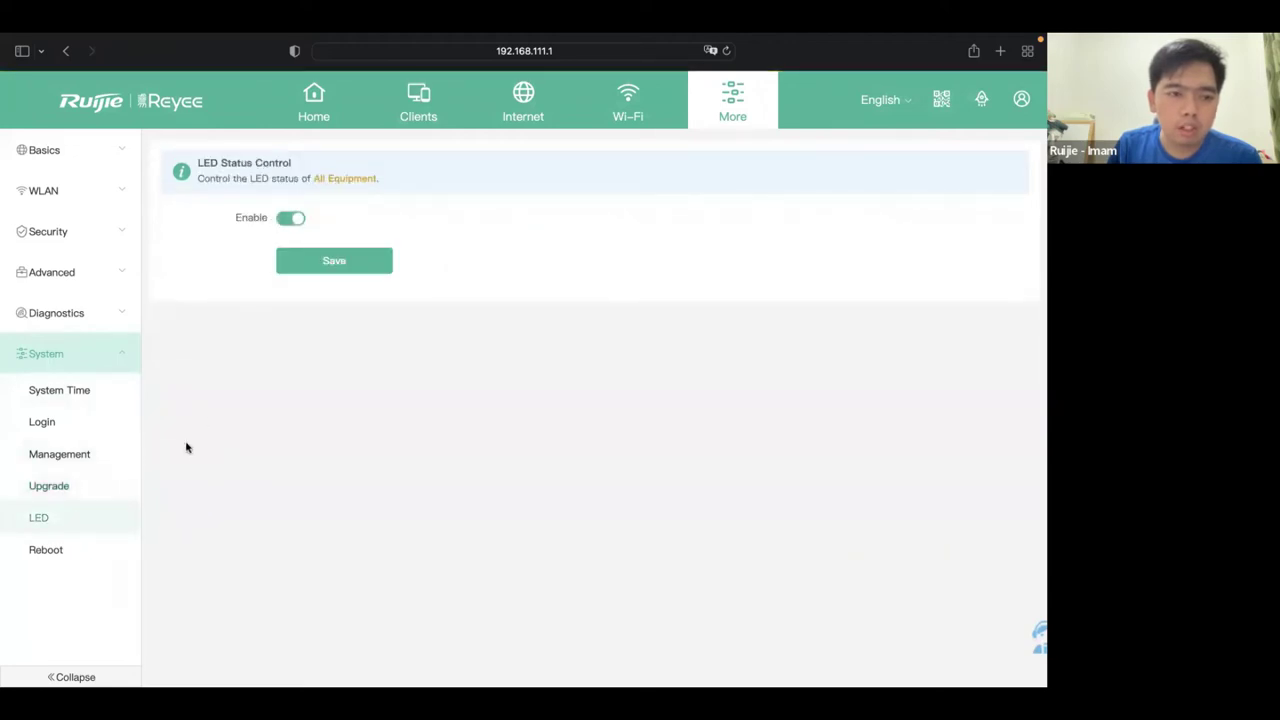
- Examine the system's Reboot and Scheduled Reboot pages without changing anything, and review the router's home overview
{"action": "left_click", "coordinate": [73, 548]}
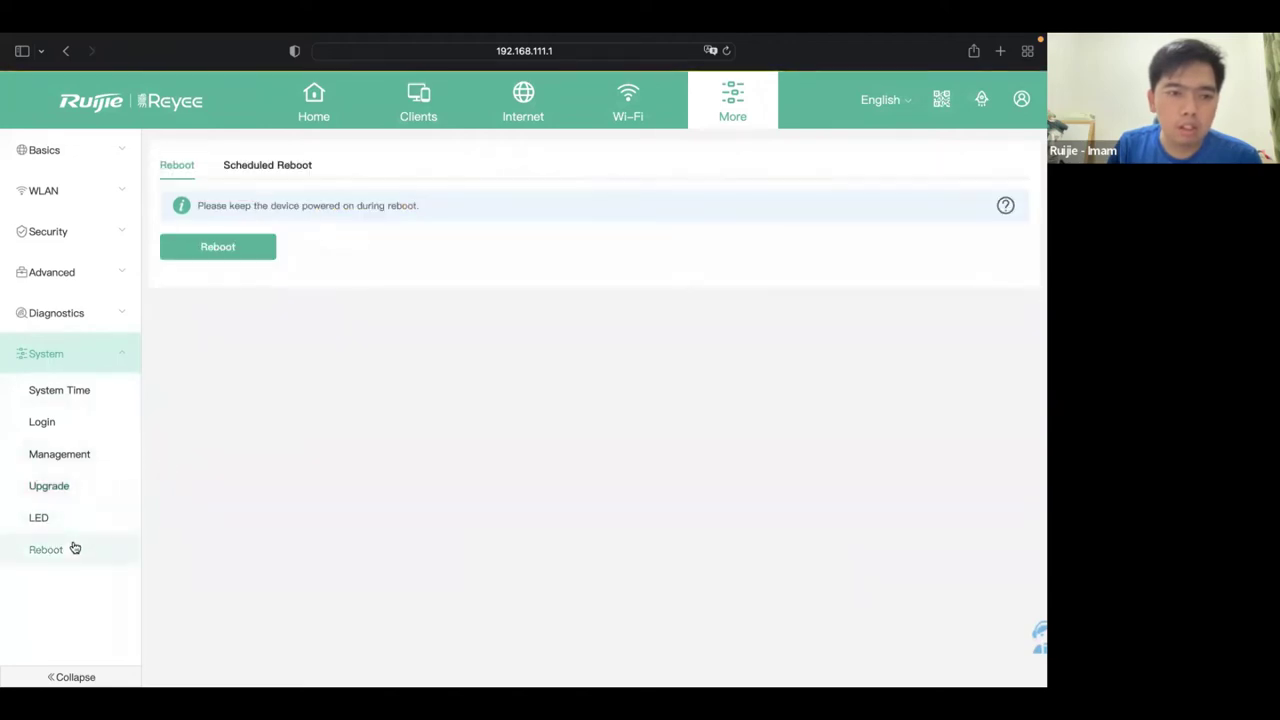
{"action": "left_click", "coordinate": [285, 168]}
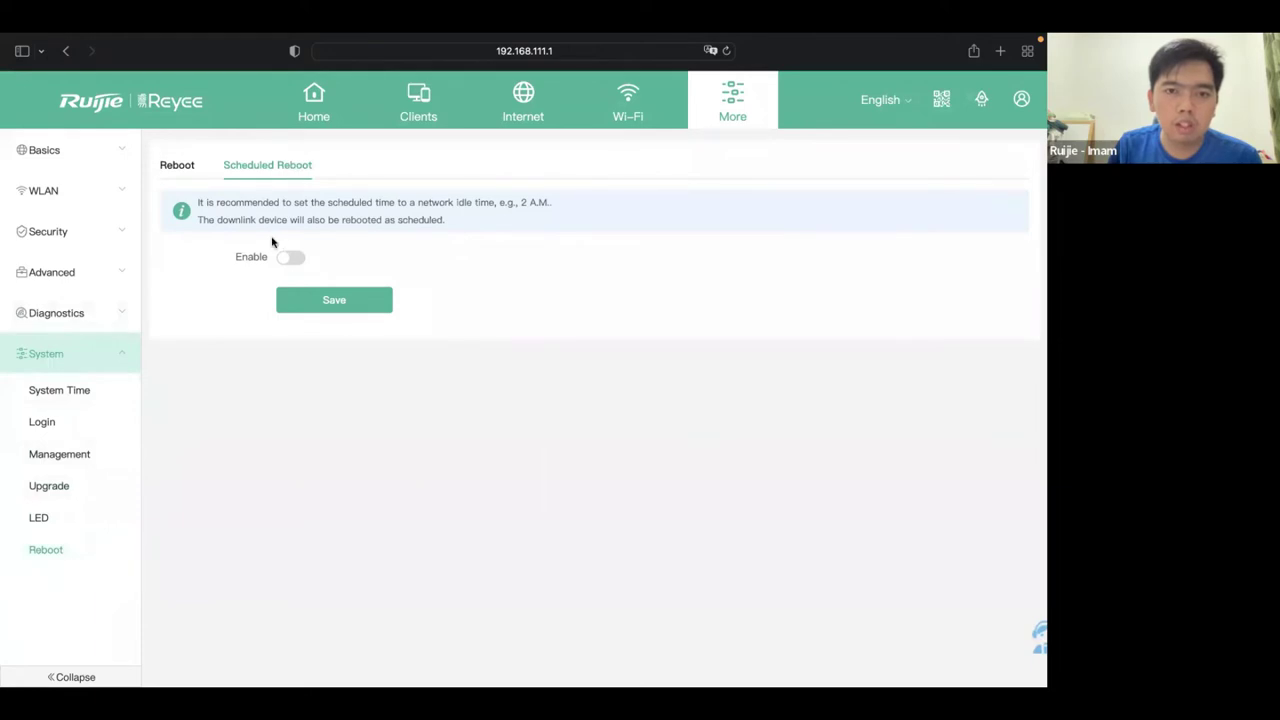
{"action": "left_click", "coordinate": [316, 104]}
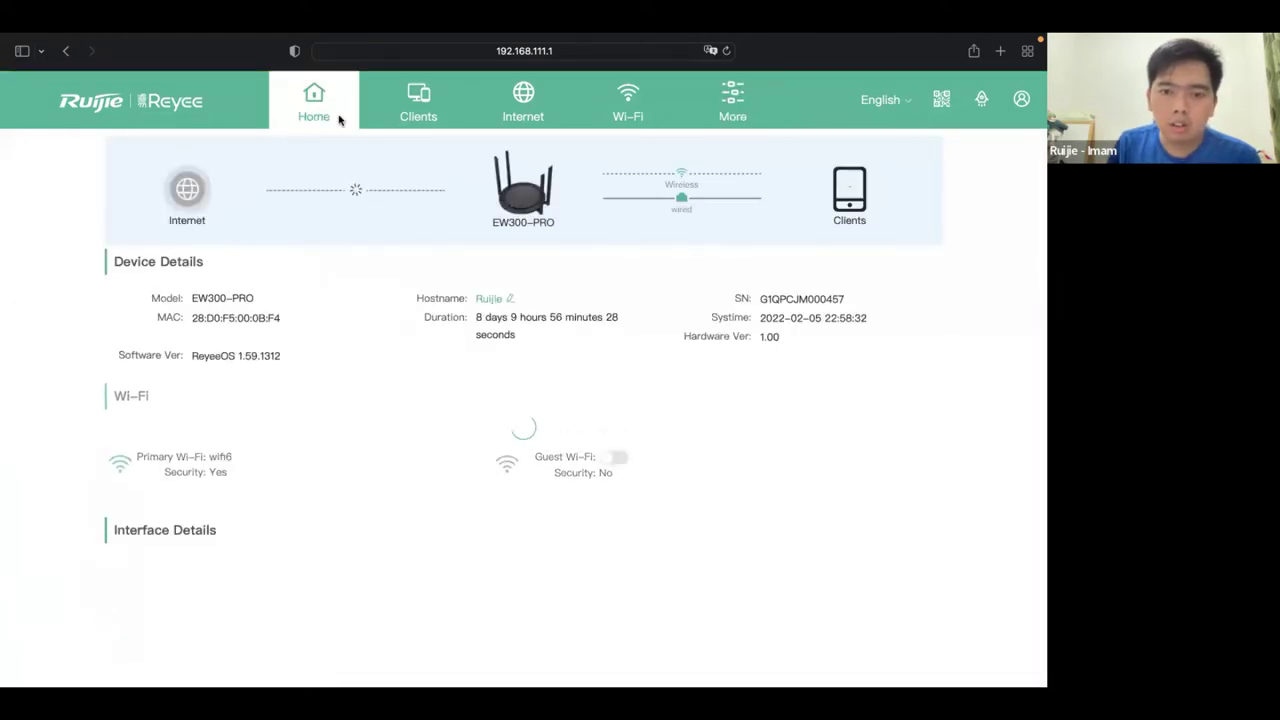
{"action": "scroll", "coordinate": [560, 478], "scroll_direction": "down", "scroll_amount": 1}
{"action": "scroll", "coordinate": [560, 478], "scroll_direction": "up", "scroll_amount": 1}
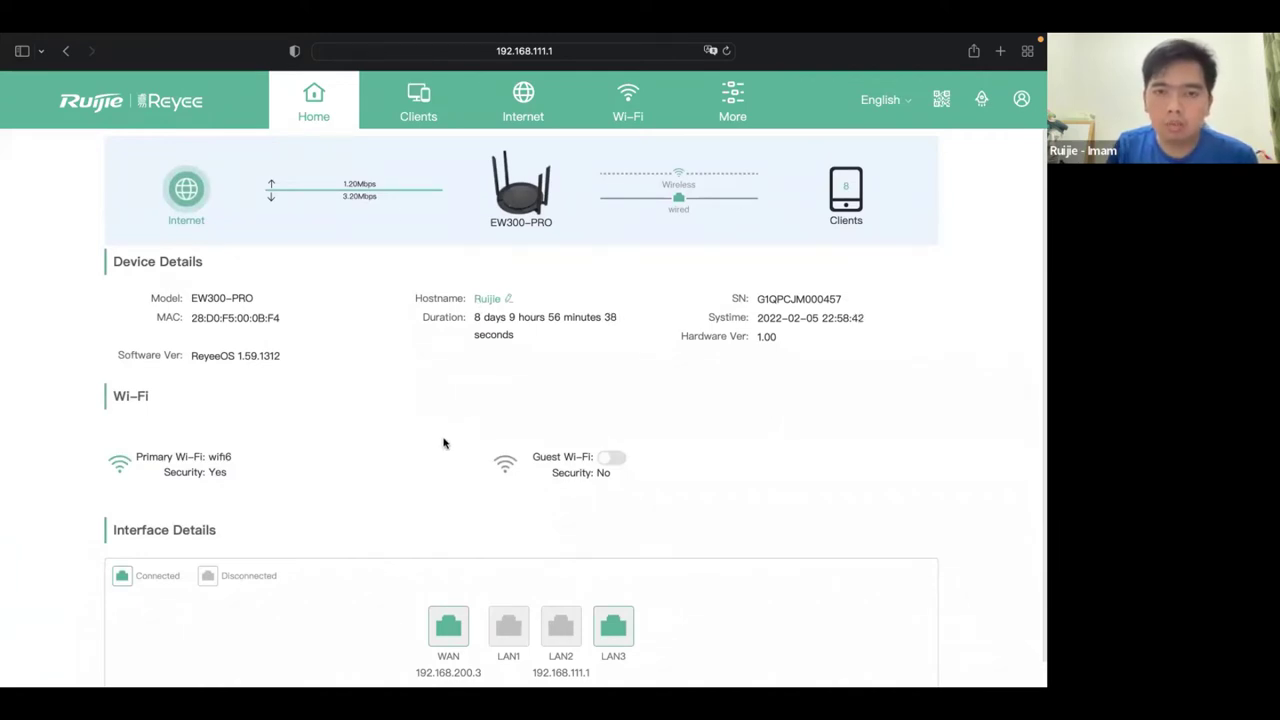
- Open a new browser tab and check which Wi-Fi network the computer is connected to
{"action": "mouse_move", "coordinate": [655, 5]}
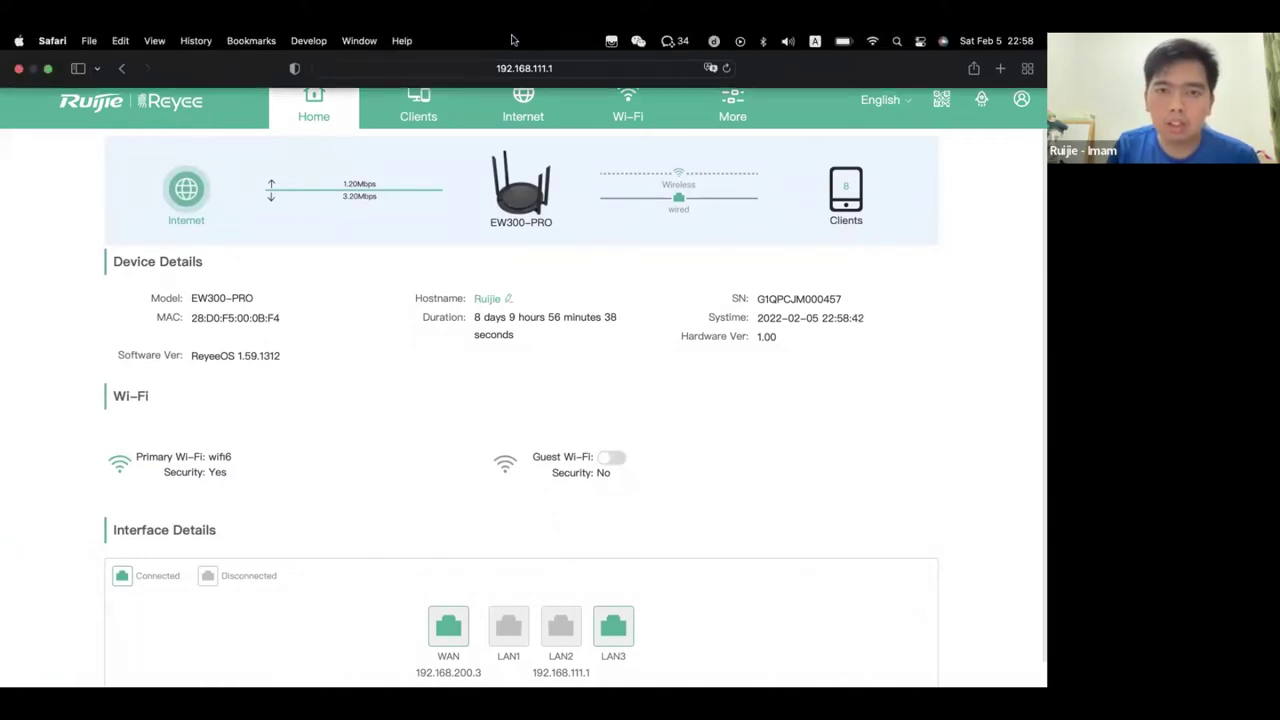
{"action": "left_click", "coordinate": [1000, 68]}
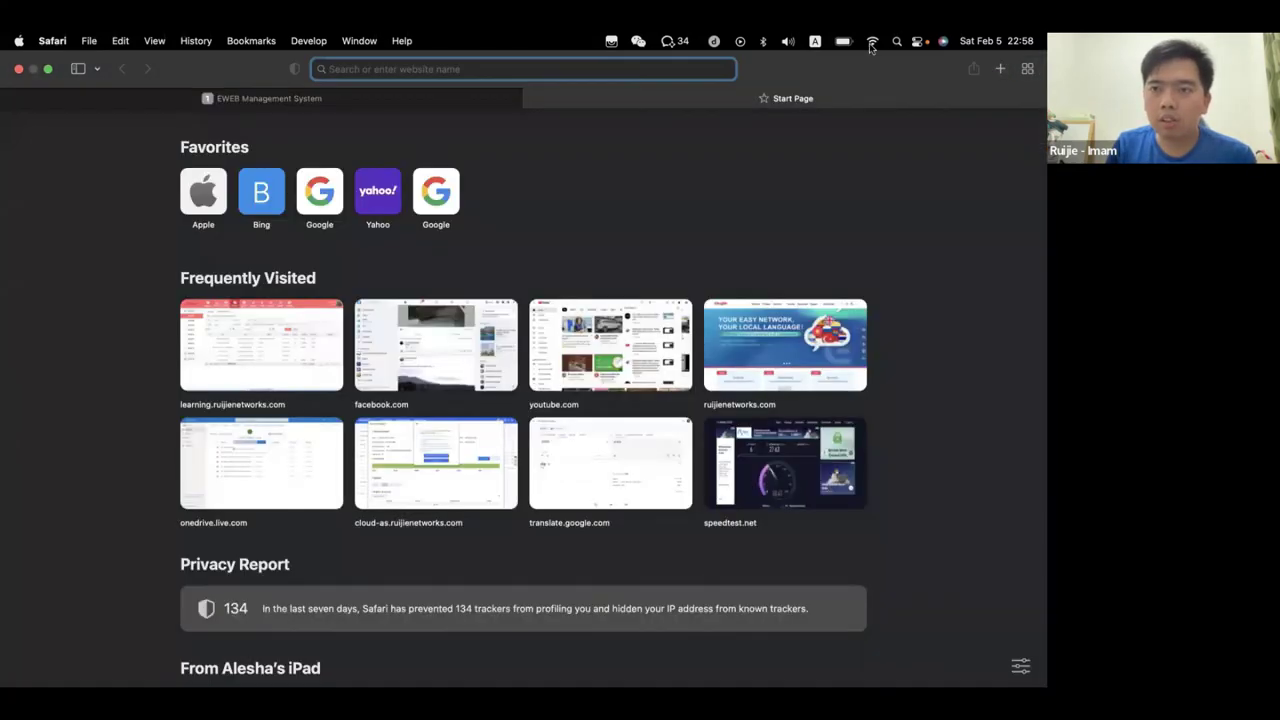
{"action": "left_click", "coordinate": [872, 41]}
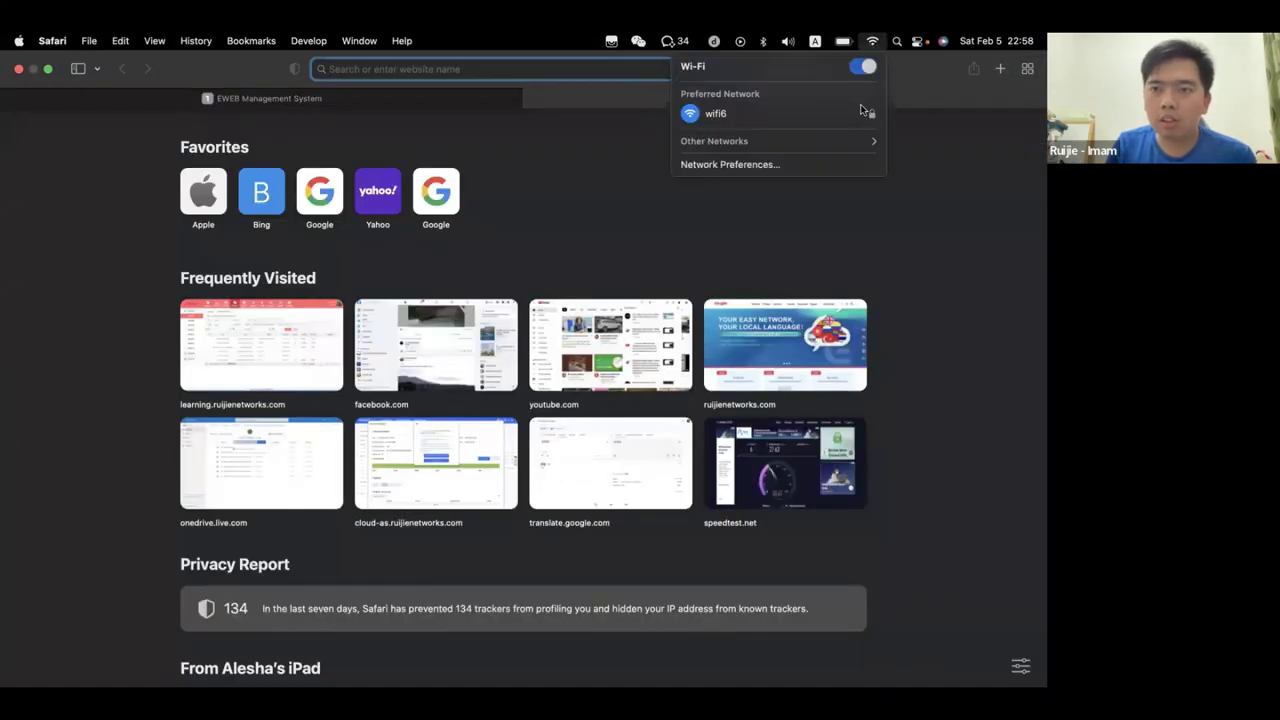
- Load speedtest.net in the new tab and run an internet speed test through the router
{"action": "left_click", "coordinate": [510, 69]}
{"action": "type", "text": "speedtest.net"}
{"action": "key", "text": "Return"}
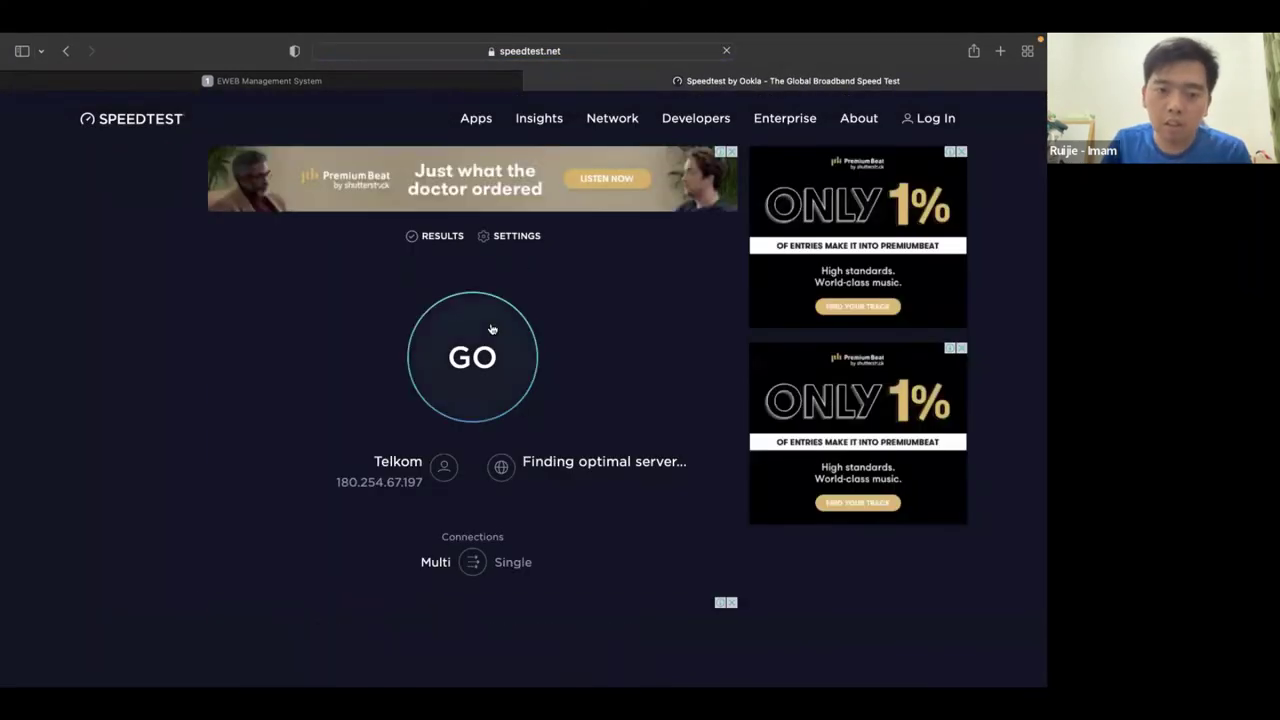
{"action": "left_click", "coordinate": [491, 329]}
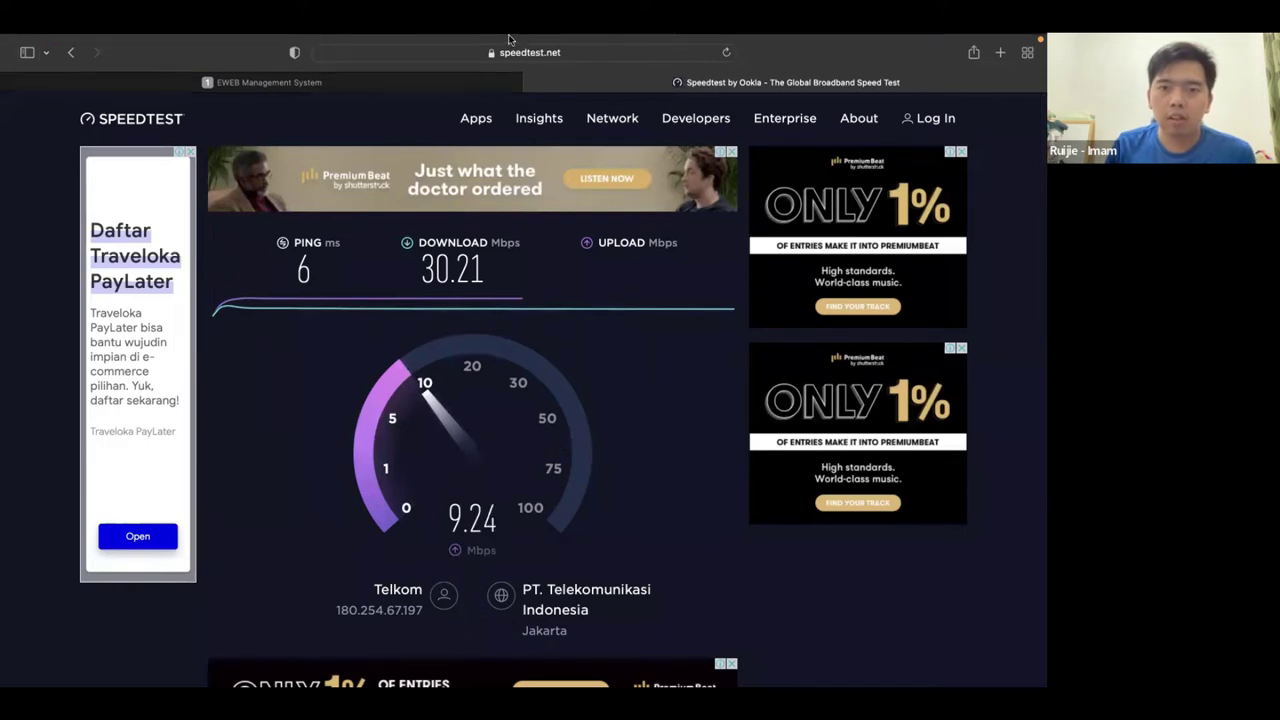
- Check the router's home overview in its own tab and load YouTube in the speed test's tab
{"action": "mouse_move", "coordinate": [509, 39]}
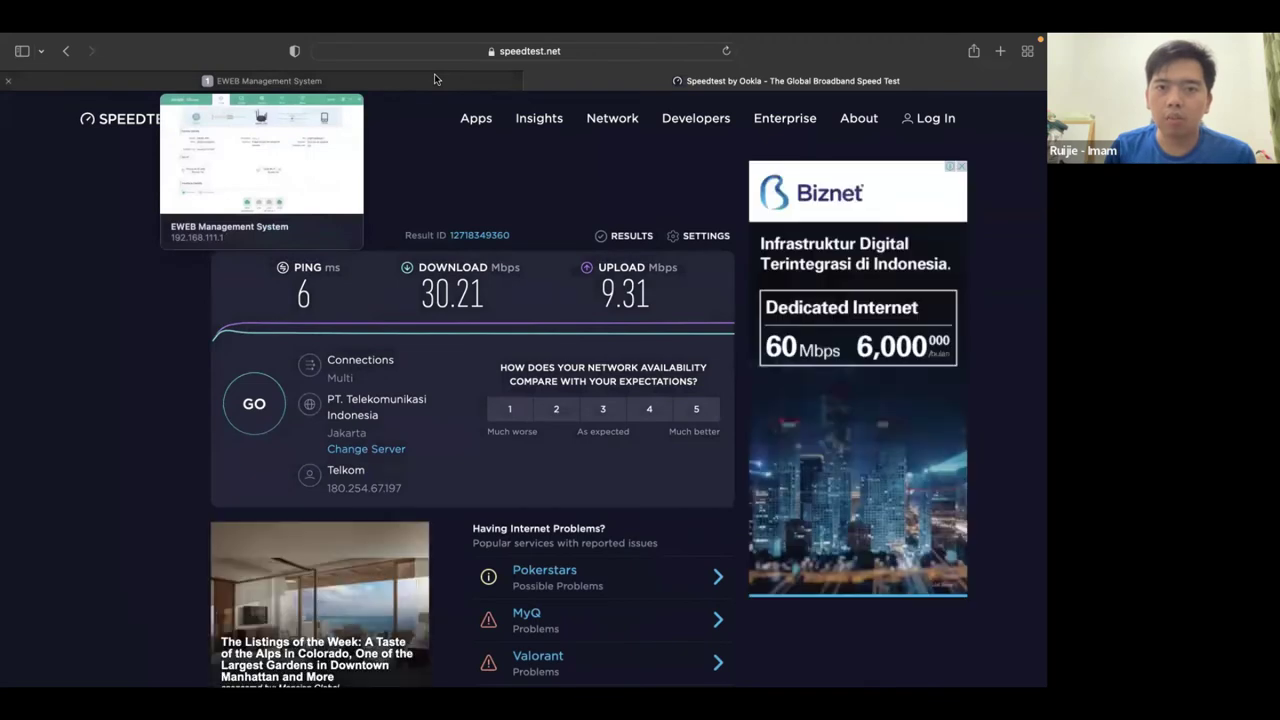
{"action": "left_click", "coordinate": [434, 75]}
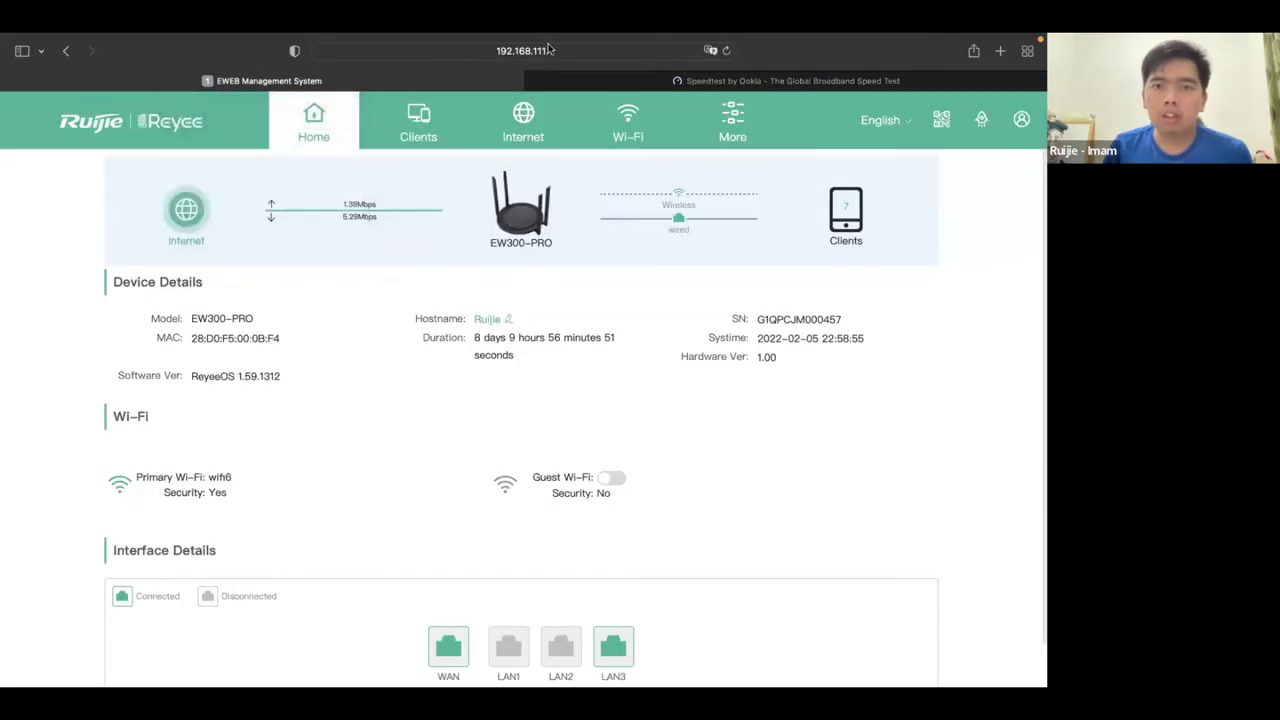
{"action": "left_click", "coordinate": [770, 81]}
{"action": "left_click", "coordinate": [645, 51]}
{"action": "type", "text": "y"}
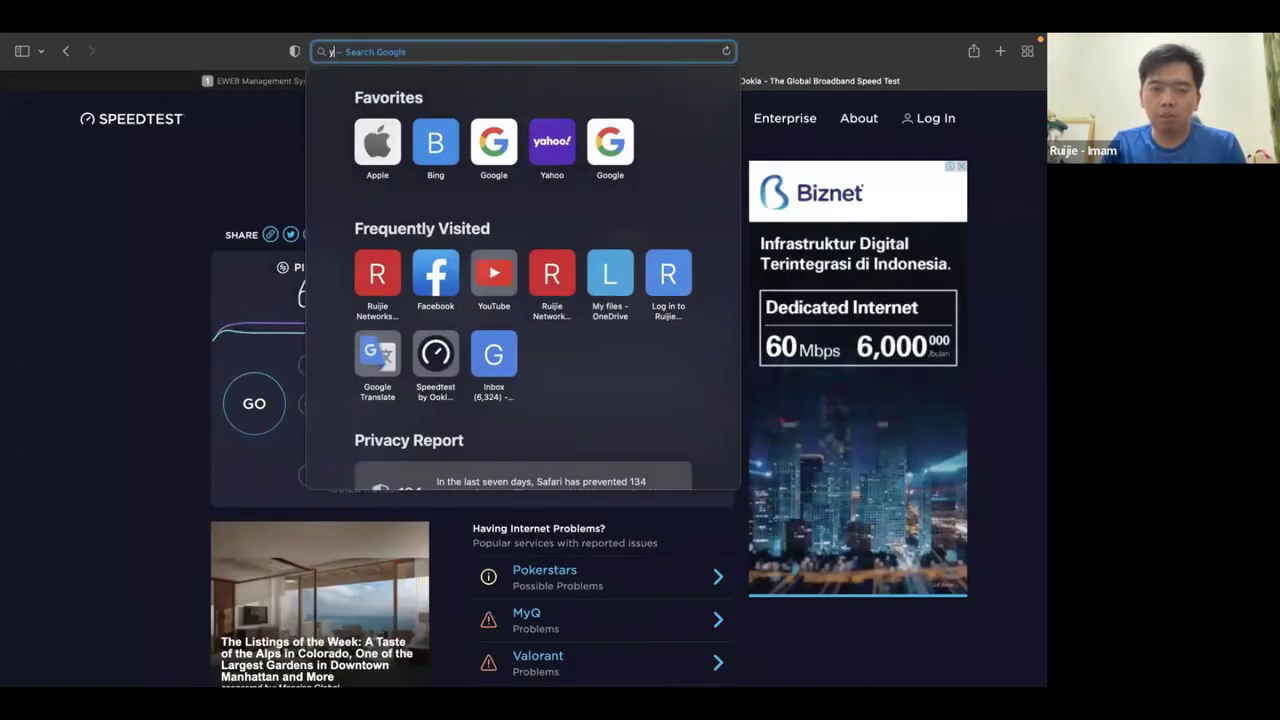
{"action": "type", "text": "ou"}
{"action": "key", "text": "Return"}
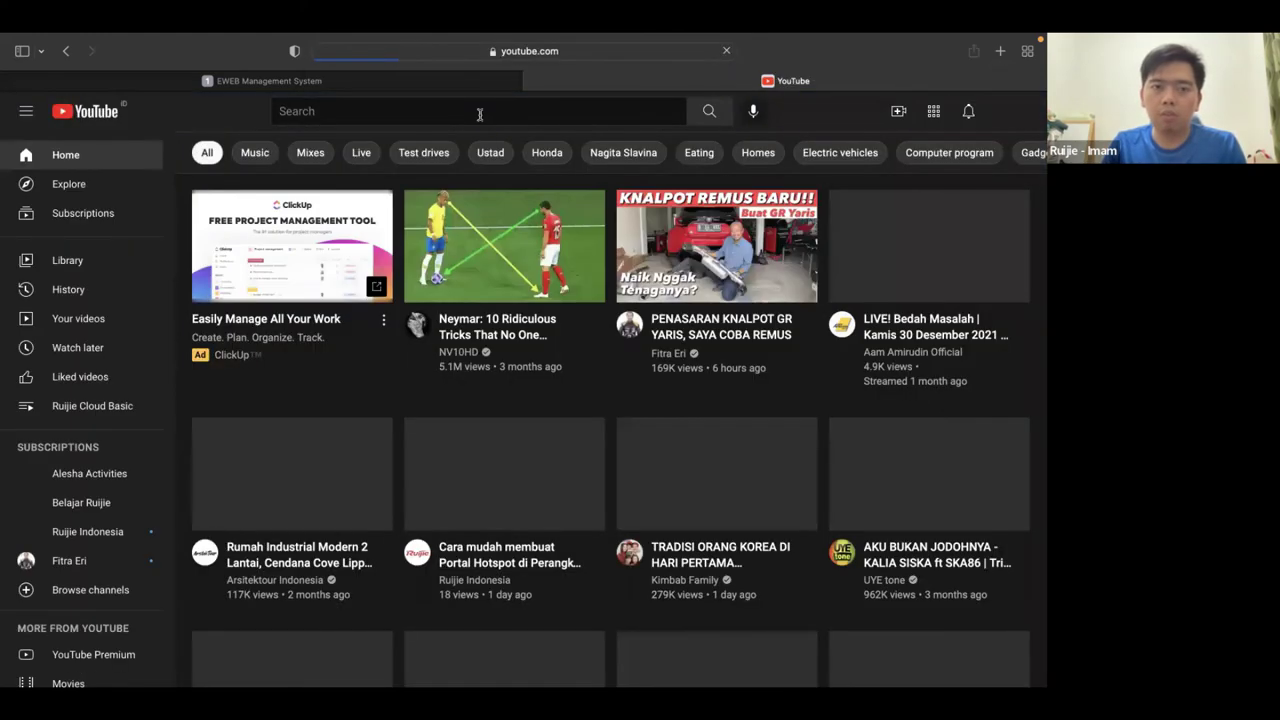
- Search YouTube for "no license video" and browse the results
{"action": "left_click", "coordinate": [479, 118]}
{"action": "type", "text": "no licence"}
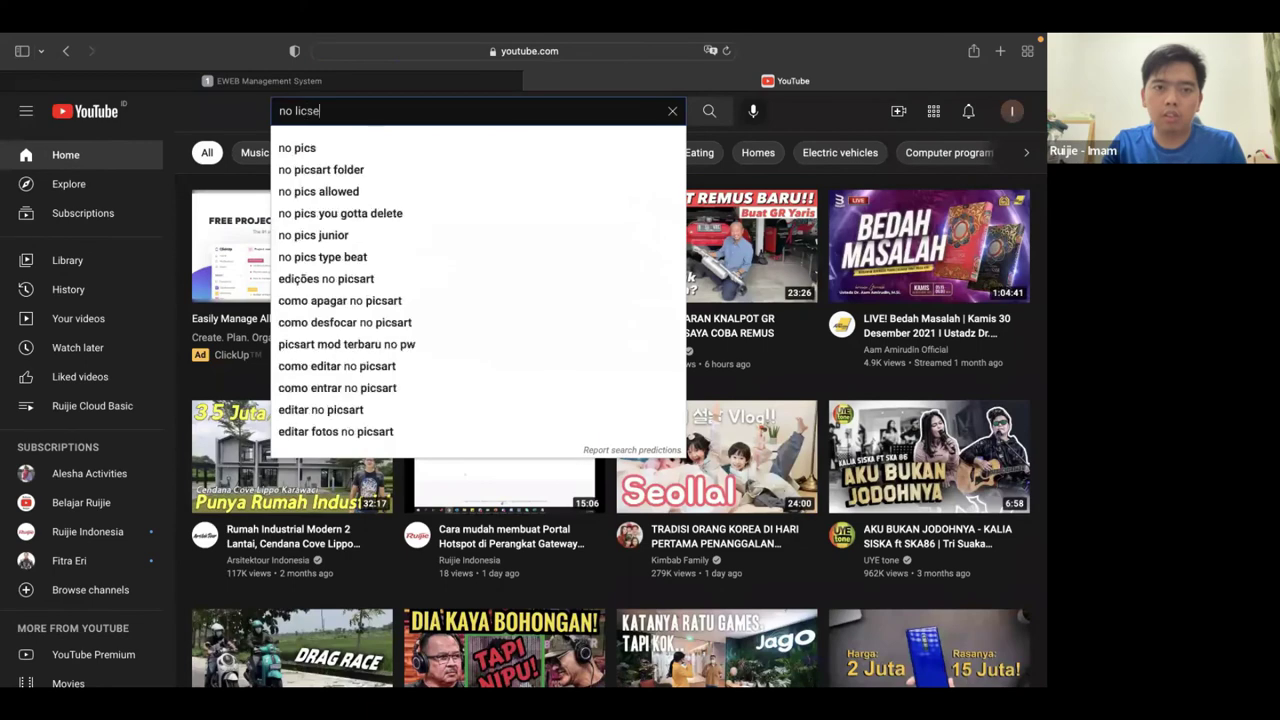
{"action": "key", "text": "BackSpace"}
{"action": "key", "text": "BackSpace"}
{"action": "key", "text": "BackSpace"}
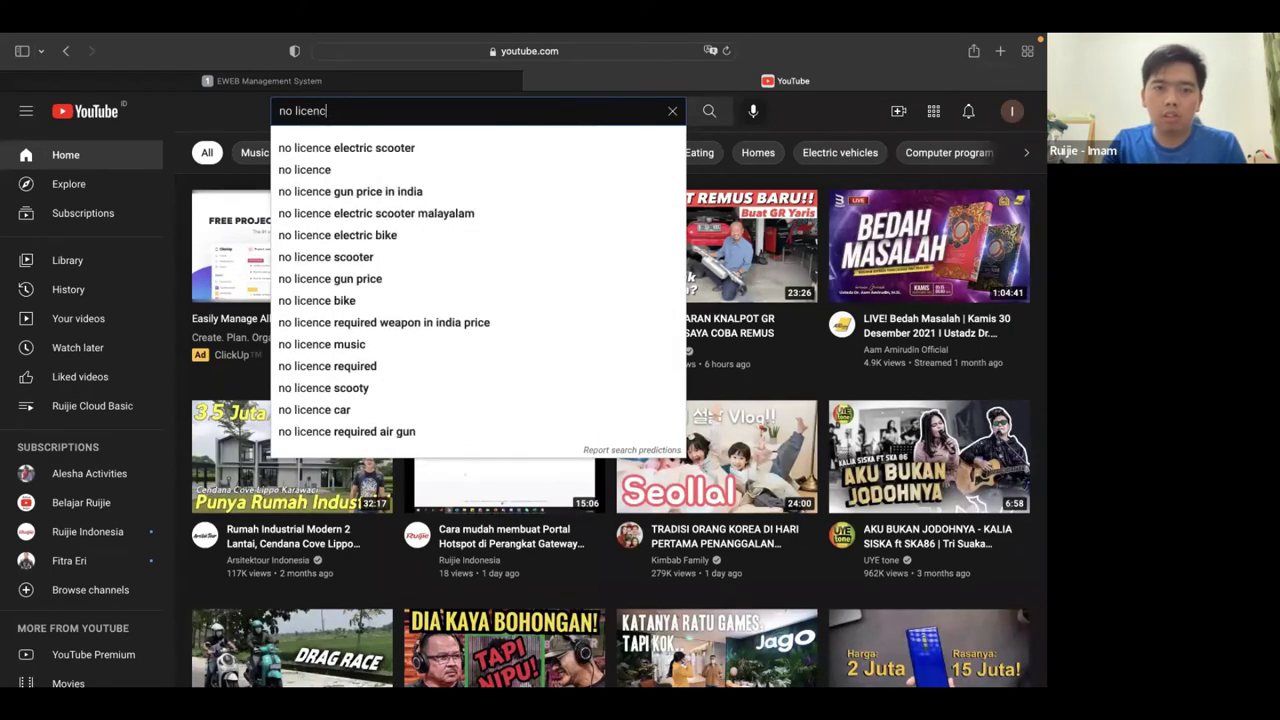
{"action": "type", "text": "se video"}
{"action": "key", "text": "Return"}
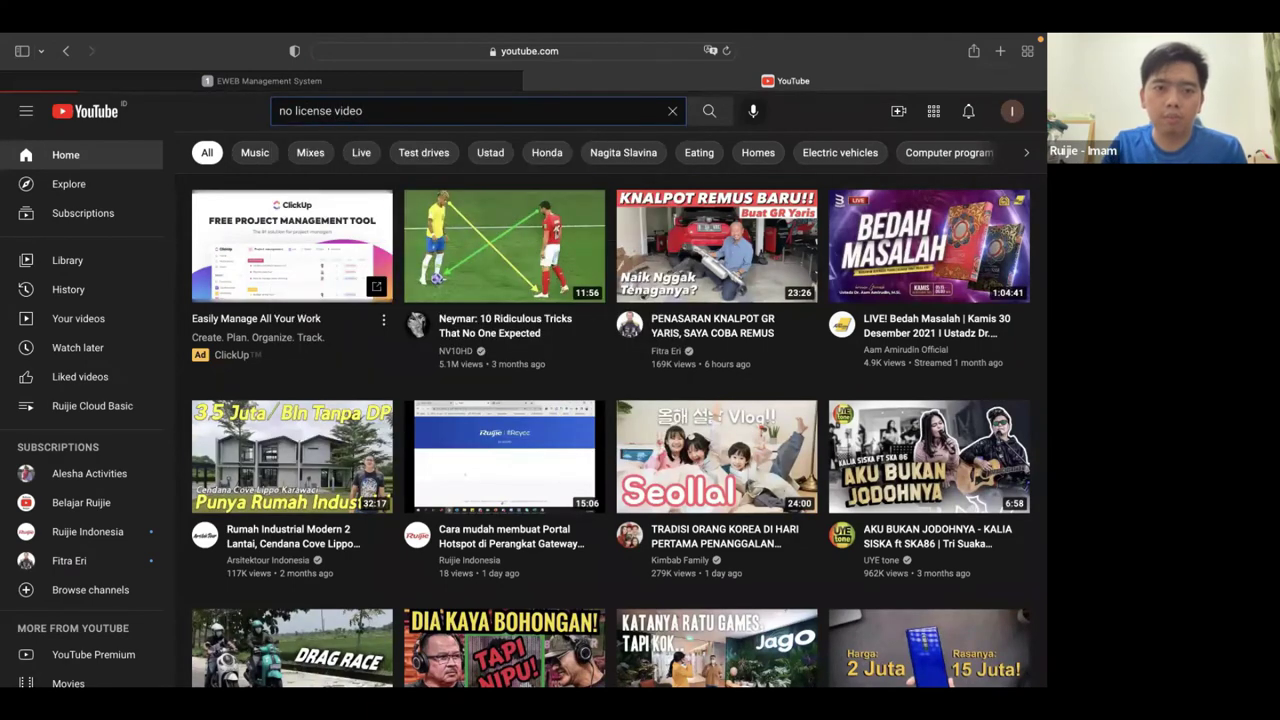
{"action": "scroll", "coordinate": [427, 397], "scroll_direction": "down", "scroll_amount": 3}
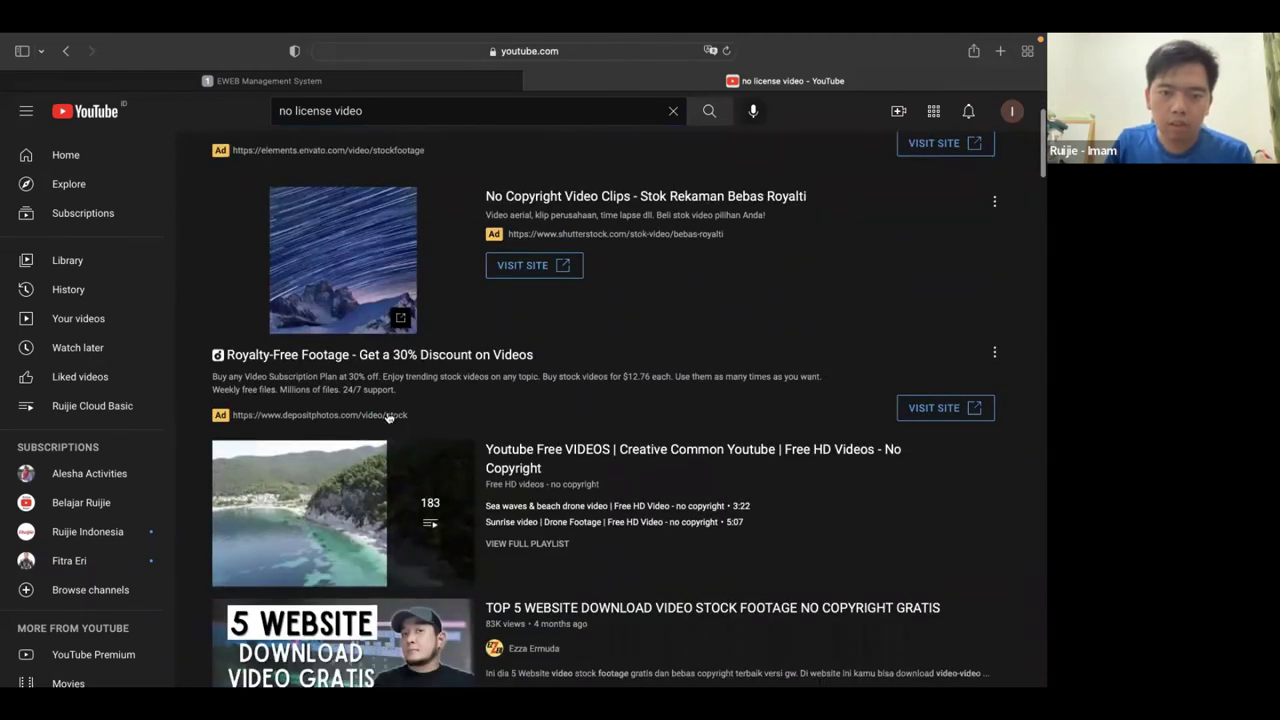